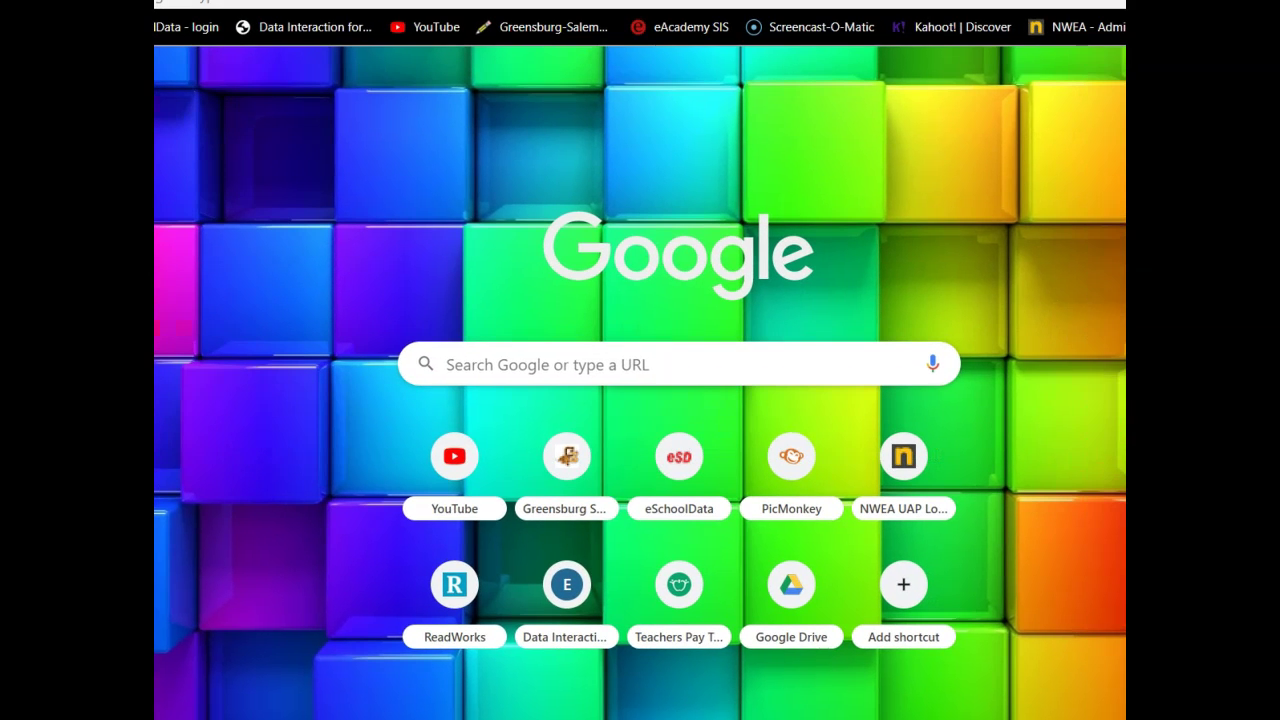
Search Google for Greensburg Salem school district and open the district website.
{"action": "left_click", "coordinate": [677, 362]}
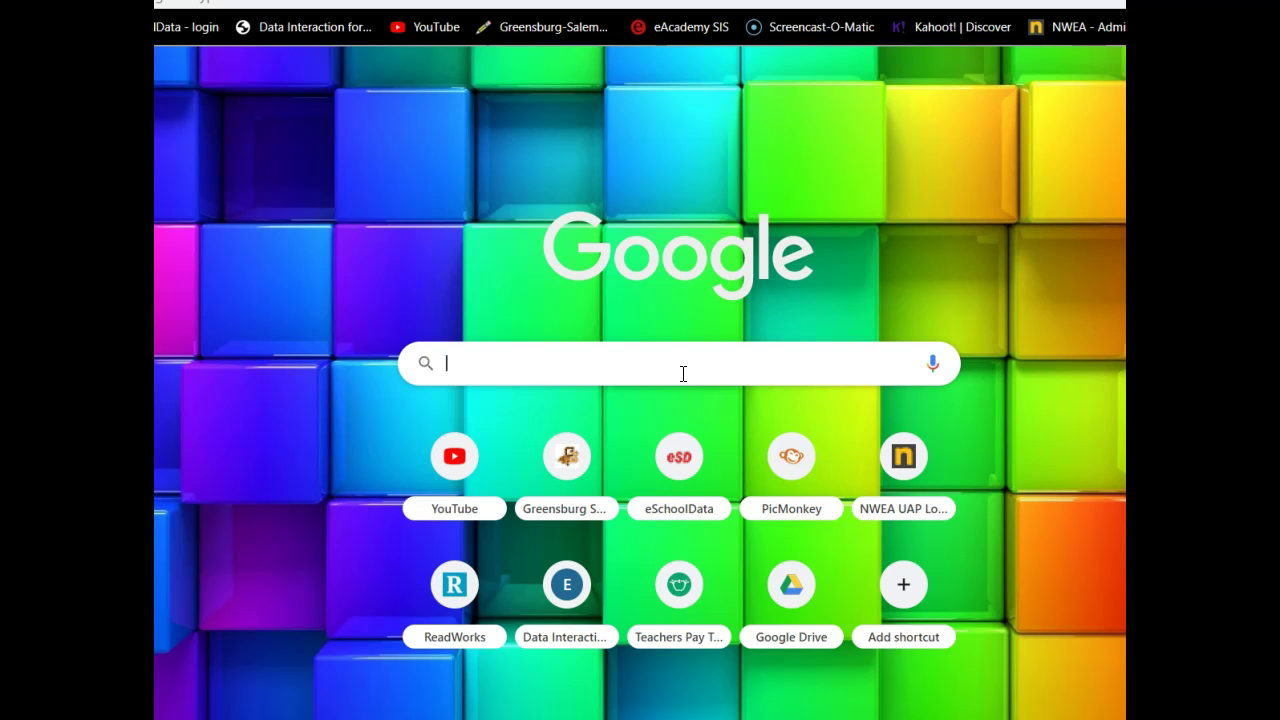
{"action": "type", "text": "green"}
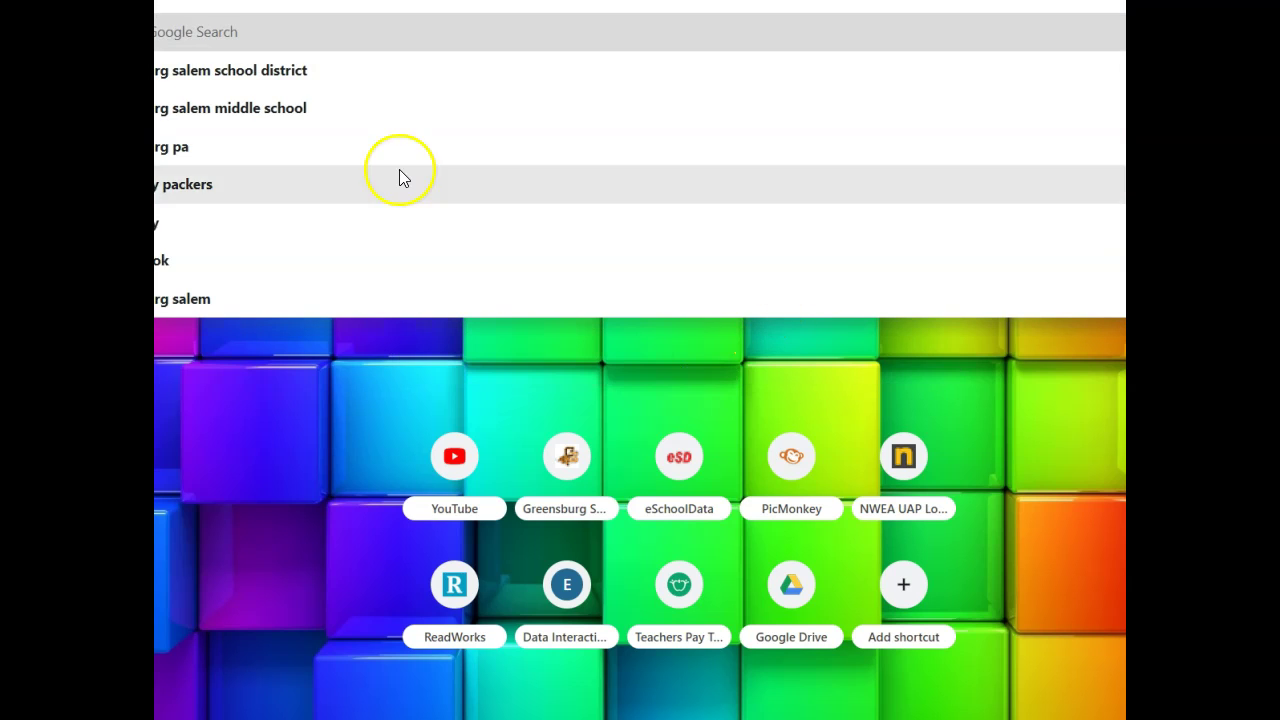
{"action": "left_click", "coordinate": [290, 66]}
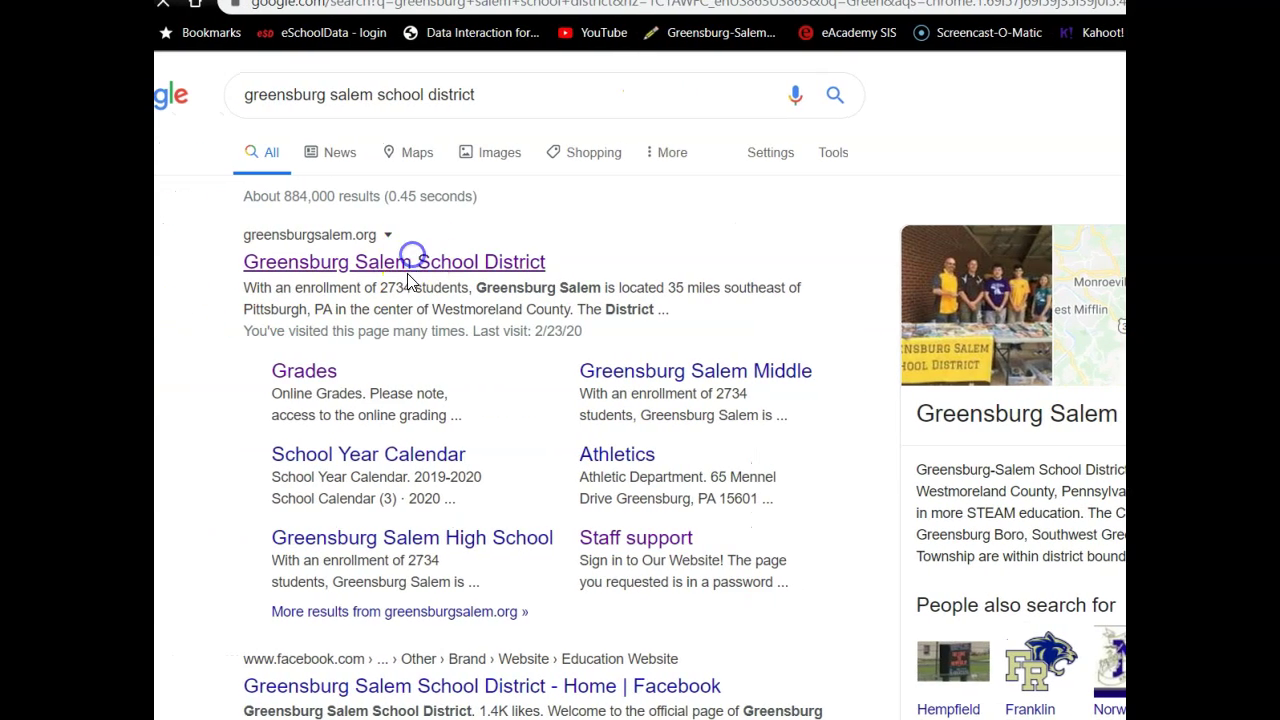
{"action": "left_click", "coordinate": [411, 258]}
Go through the district's Office 365 portal into Outlook mail.
{"action": "scroll", "coordinate": [589, 384], "scroll_direction": "down", "scroll_amount": 3}
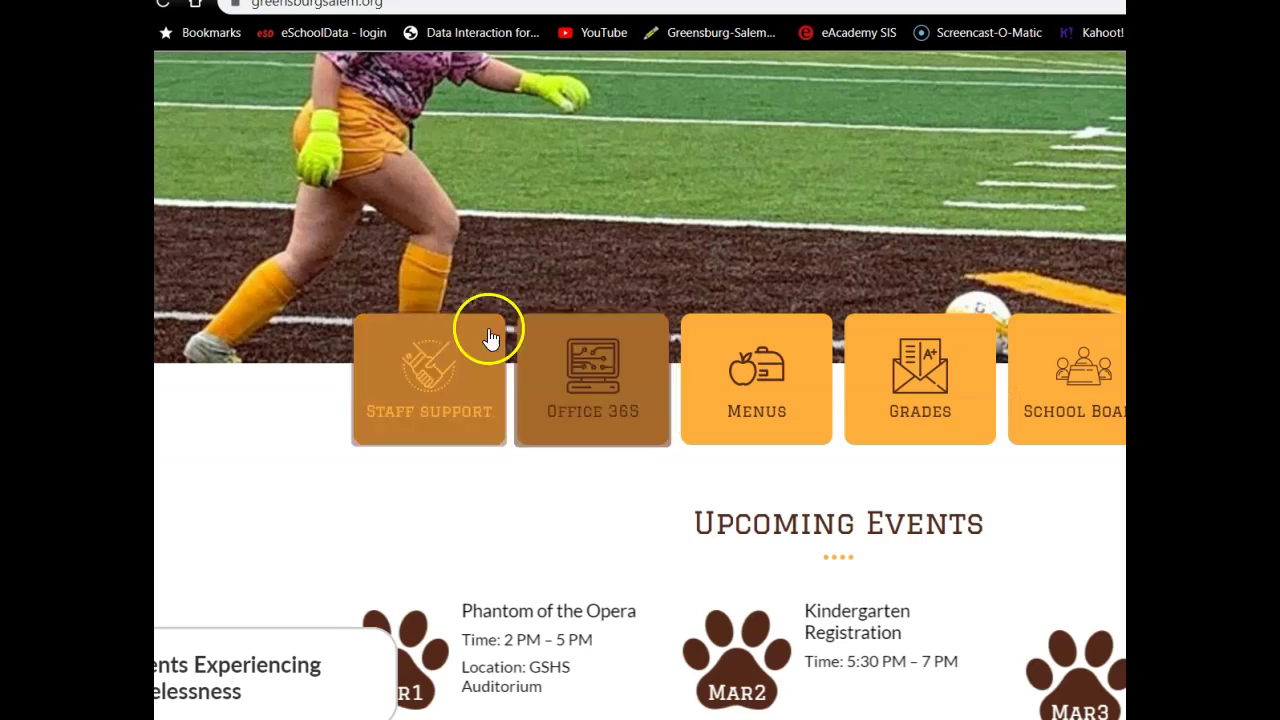
{"action": "left_click", "coordinate": [651, 388]}
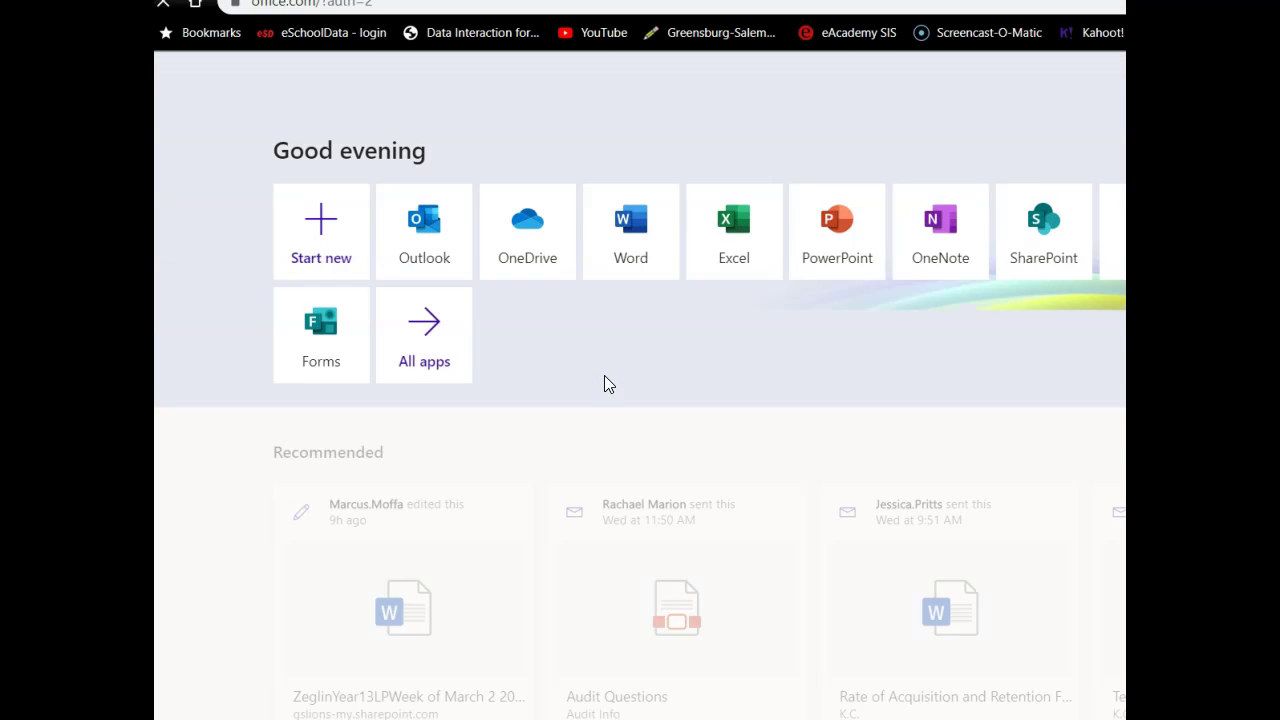
{"action": "left_click", "coordinate": [437, 255]}
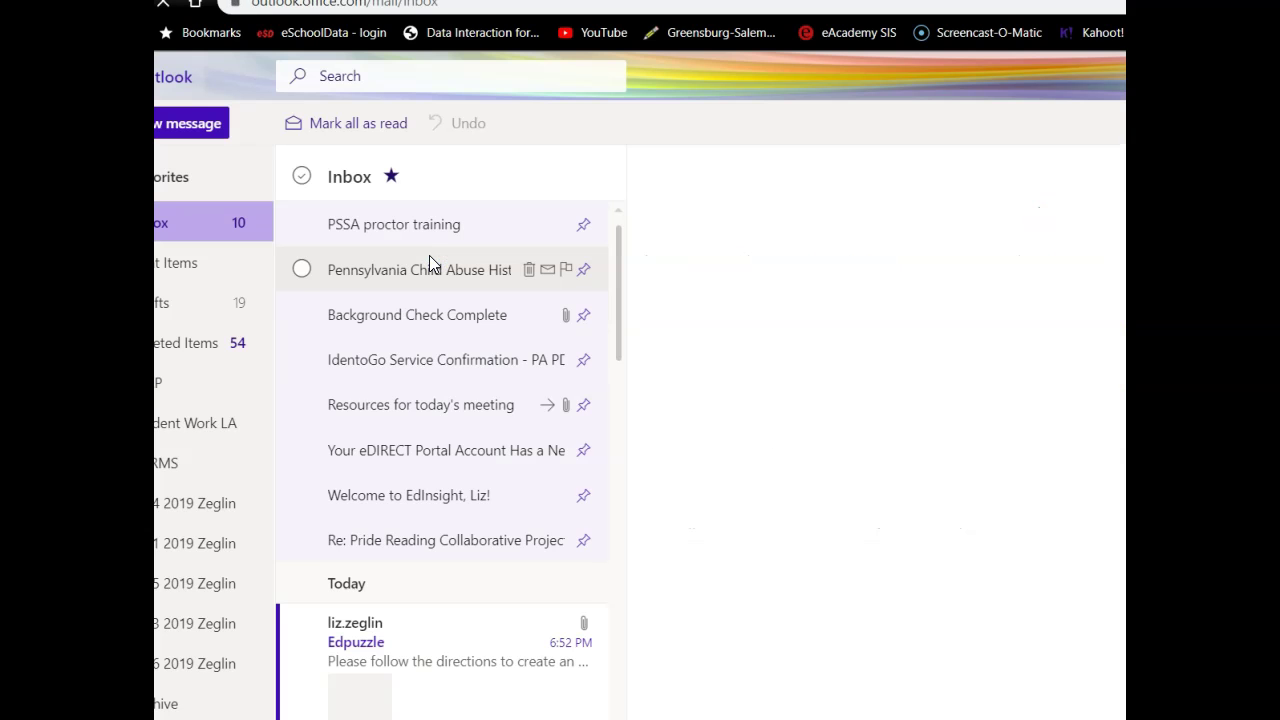
Scroll through the Outlook inbox to locate today's Edpuzzle message.
{"action": "scroll", "coordinate": [600, 420], "scroll_direction": "down", "scroll_amount": 2}
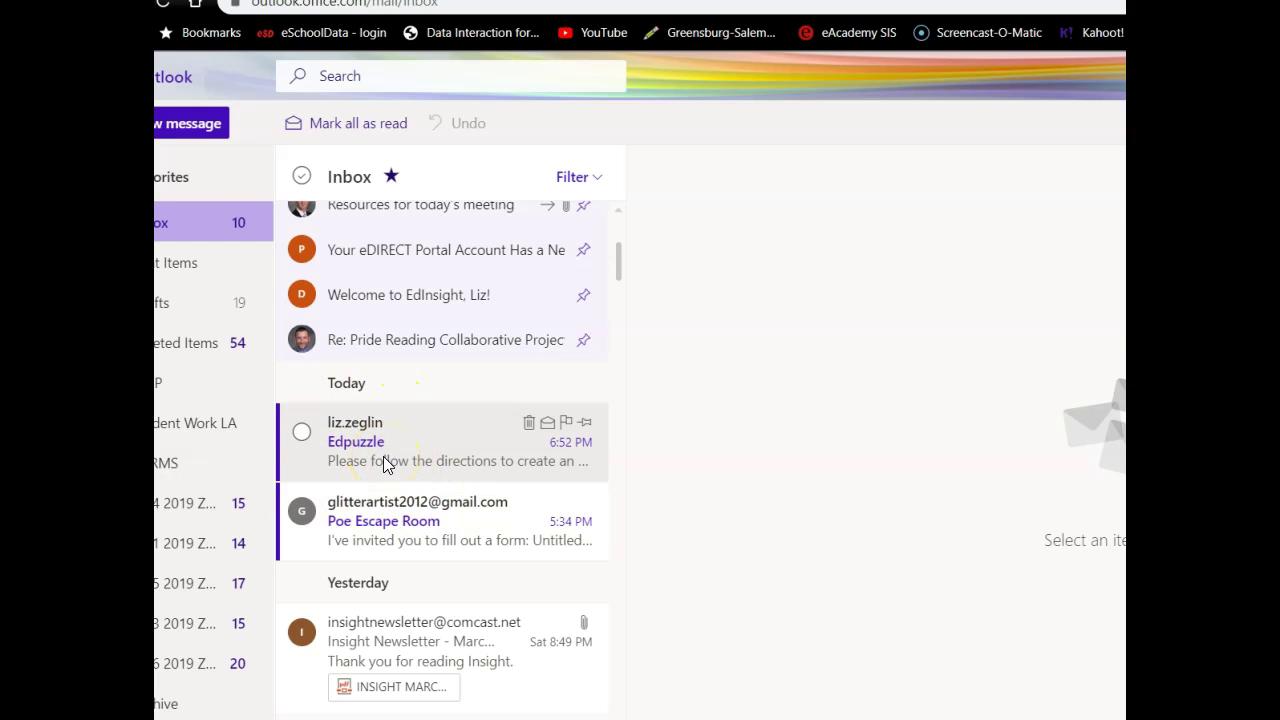
{"action": "scroll", "coordinate": [383, 464], "scroll_direction": "up", "scroll_amount": 2}
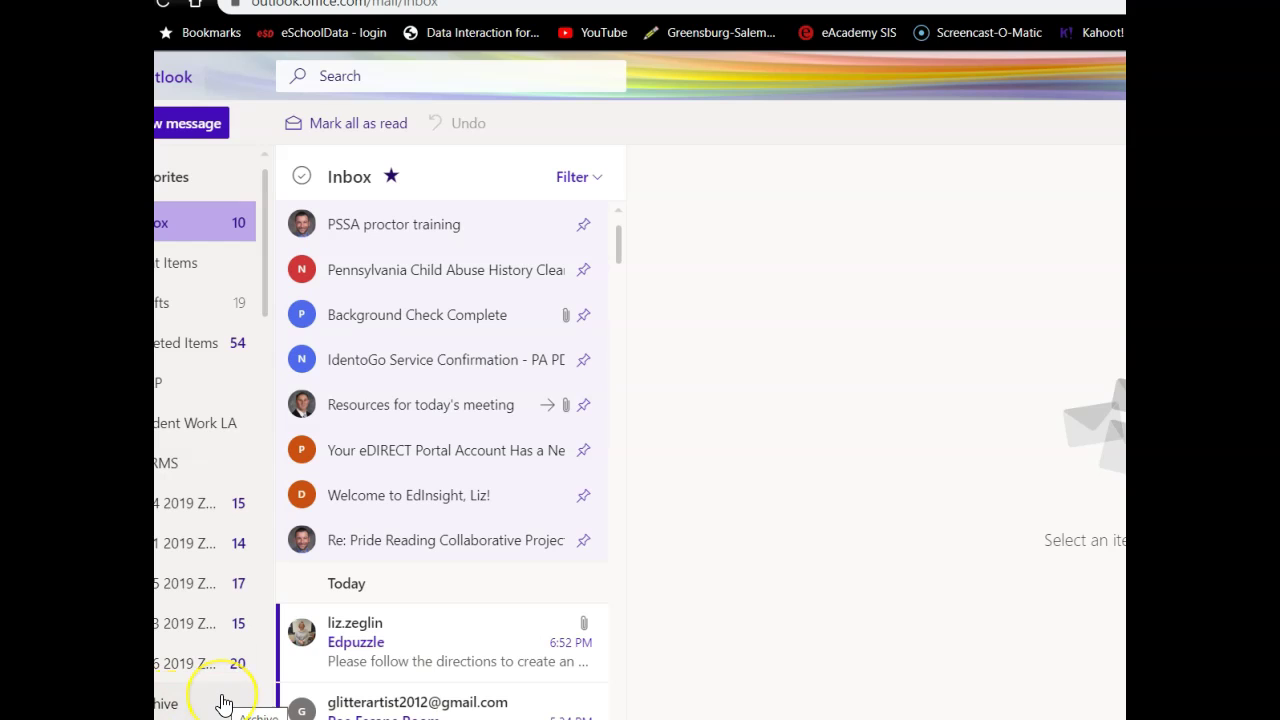
{"action": "scroll", "coordinate": [229, 651], "scroll_direction": "down", "scroll_amount": 3}
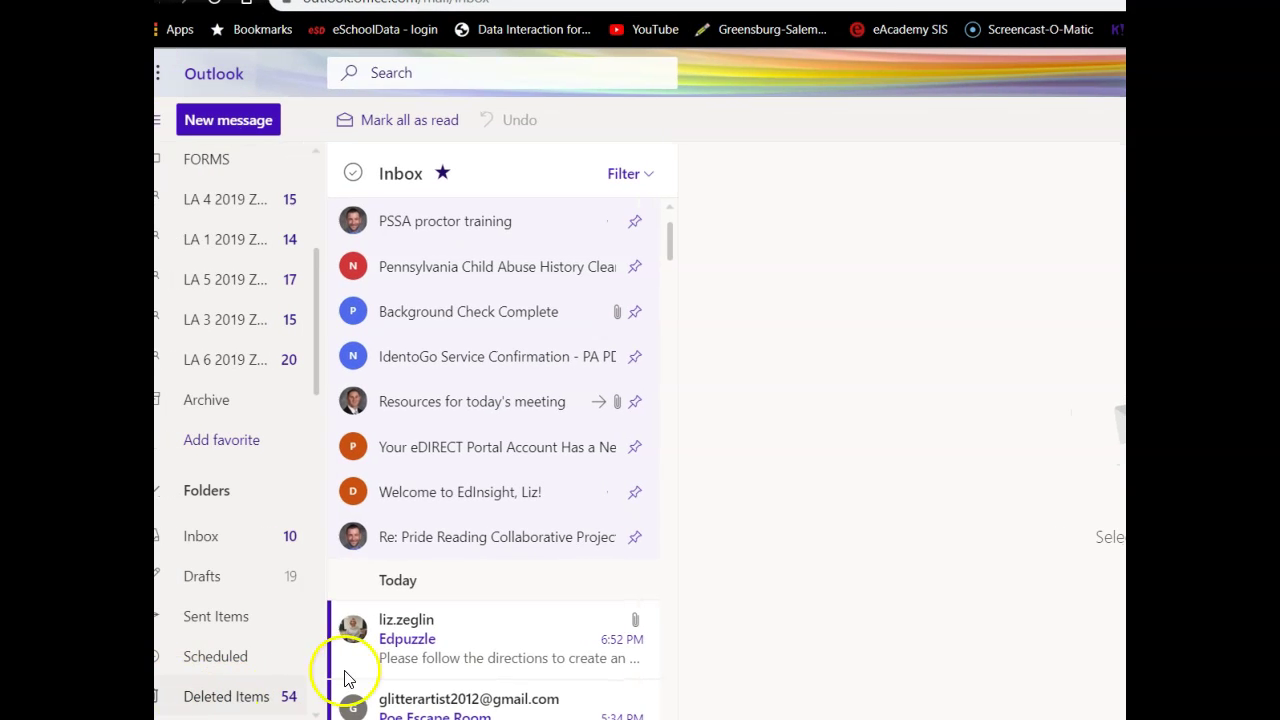
Open today's Edpuzzle email and download its Word attachment.
{"action": "left_click", "coordinate": [419, 623]}
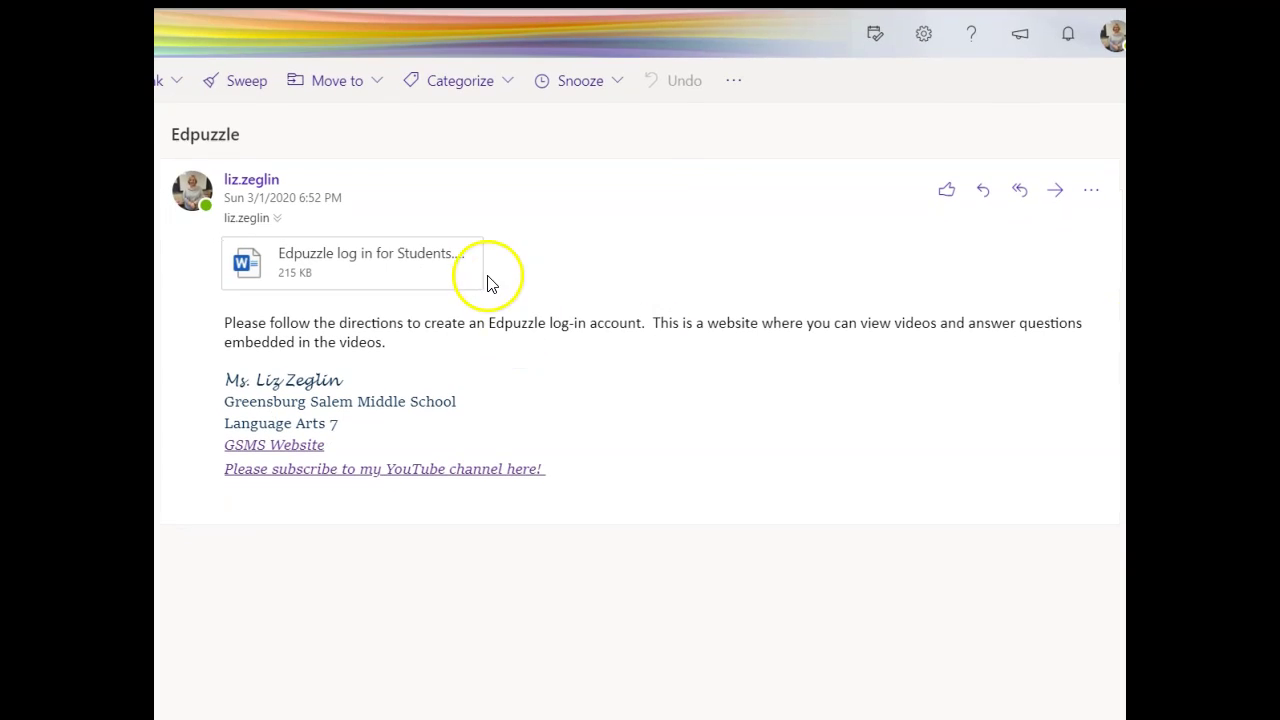
{"action": "left_click", "coordinate": [469, 276]}
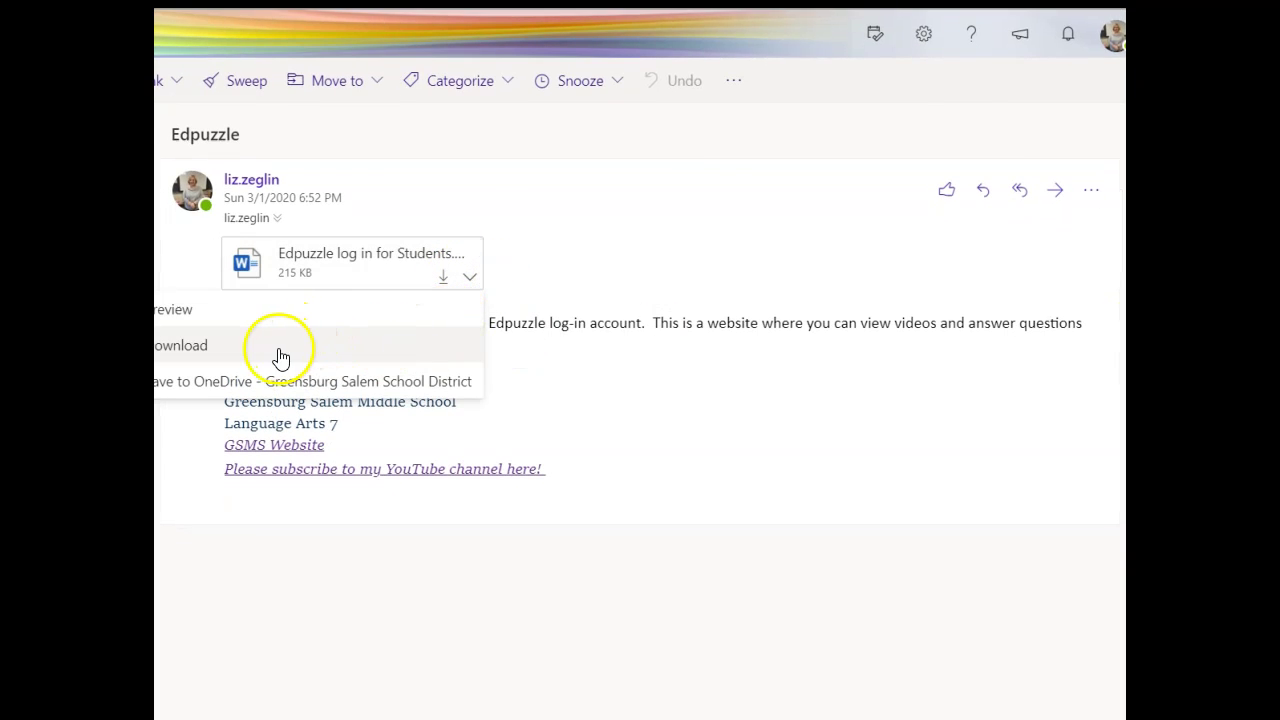
{"action": "left_click", "coordinate": [252, 375]}
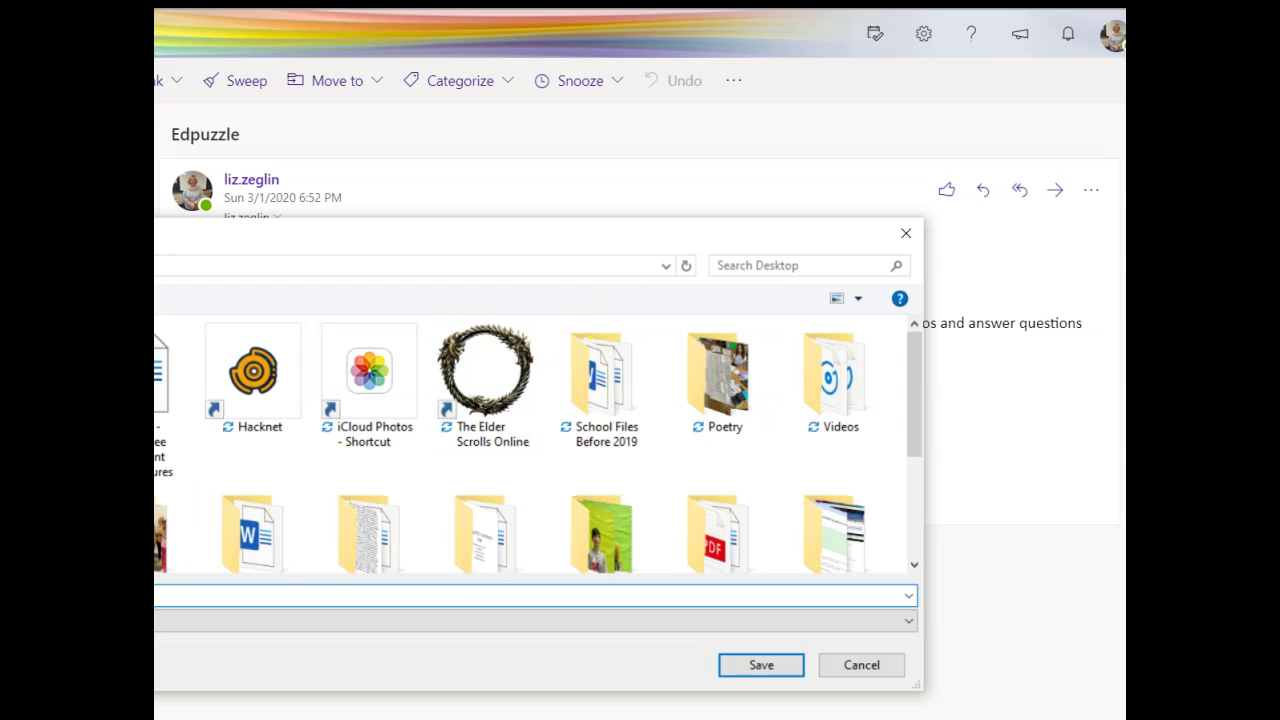
Save the Edpuzzle directions attachment into the Documents folder.
{"action": "left_click", "coordinate": [755, 658]}
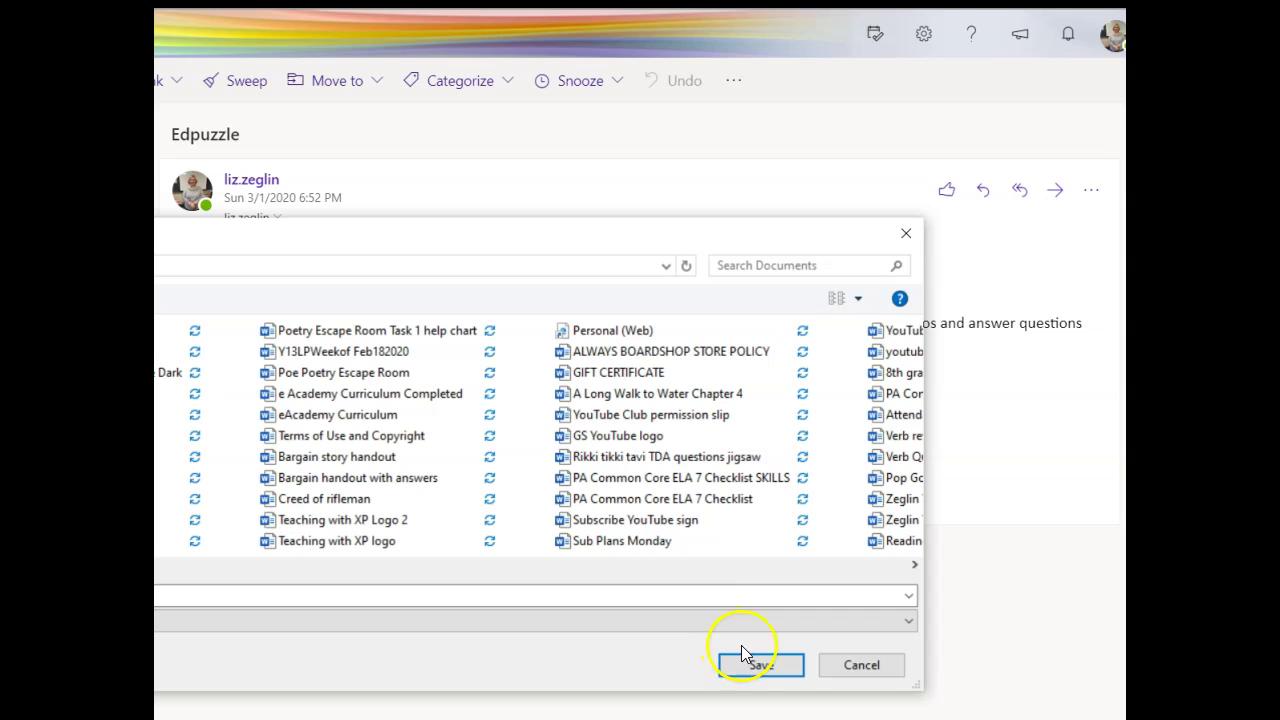
{"action": "left_click", "coordinate": [752, 665]}
{"action": "left_click", "coordinate": [757, 665]}
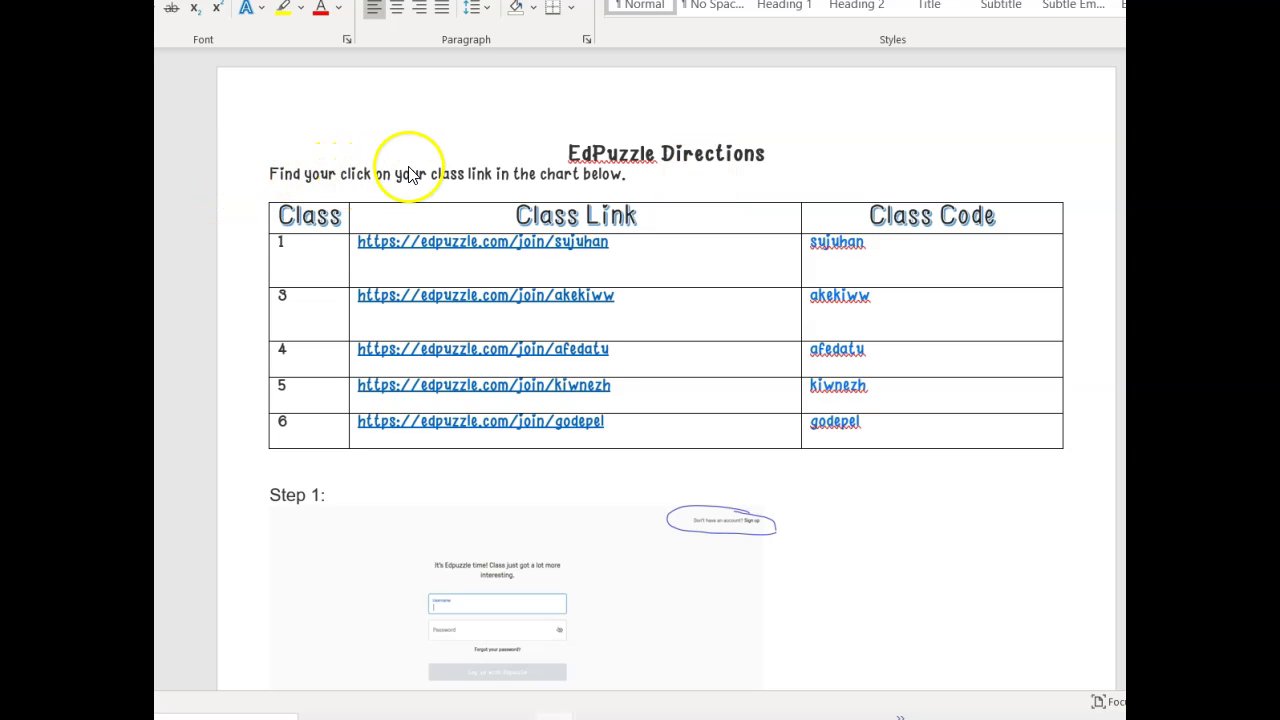
Replace the line under EdPuzzle Directions with 'Find your class below to access Edpuzzle.'.
{"action": "left_click_drag", "start_coordinate": [612, 186], "coordinate": [268, 177]}
{"action": "type", "text": "f"}
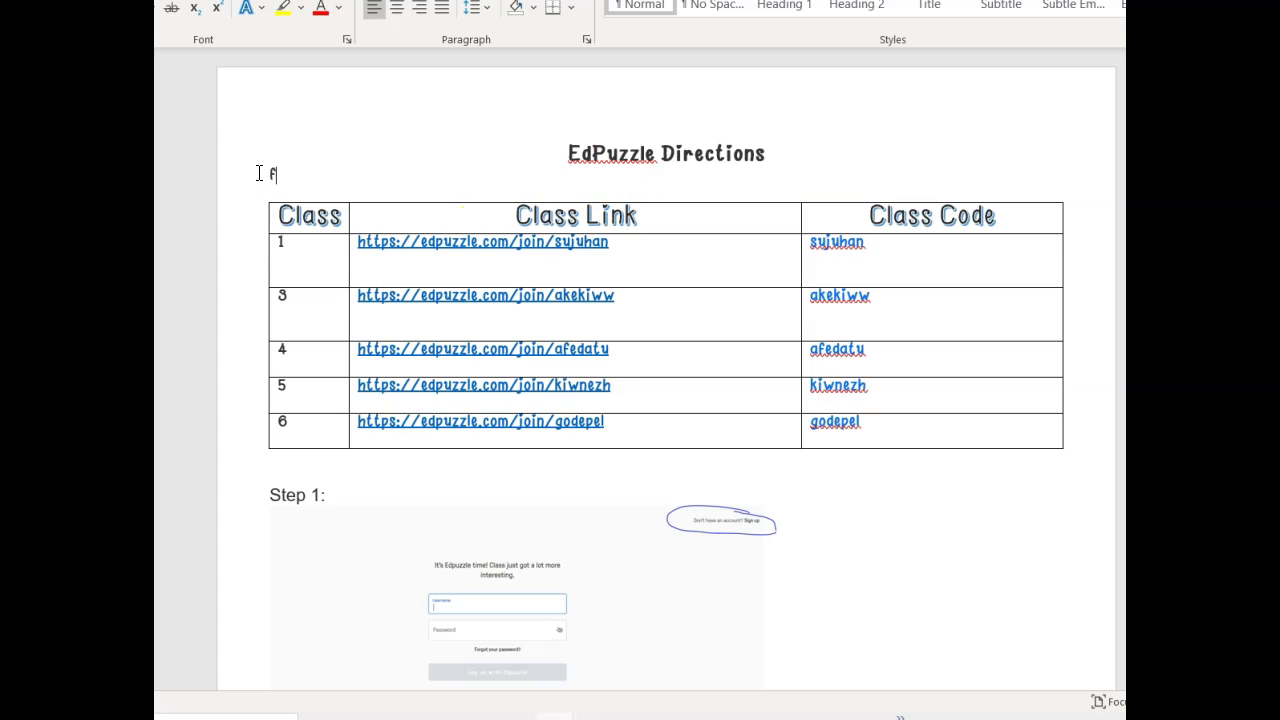
{"action": "key", "text": "BackSpace"}
{"action": "type", "text": "Find your class below"}
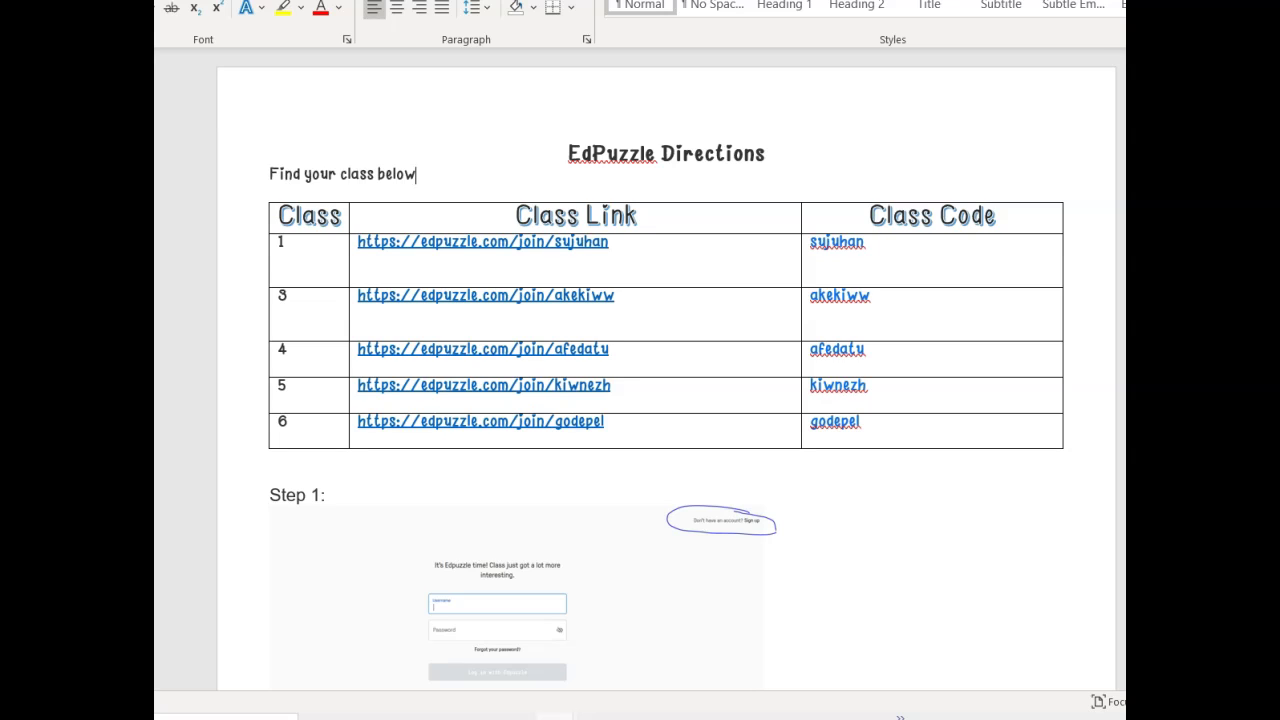
{"action": "type", "text": " to access Edpuzzle."}
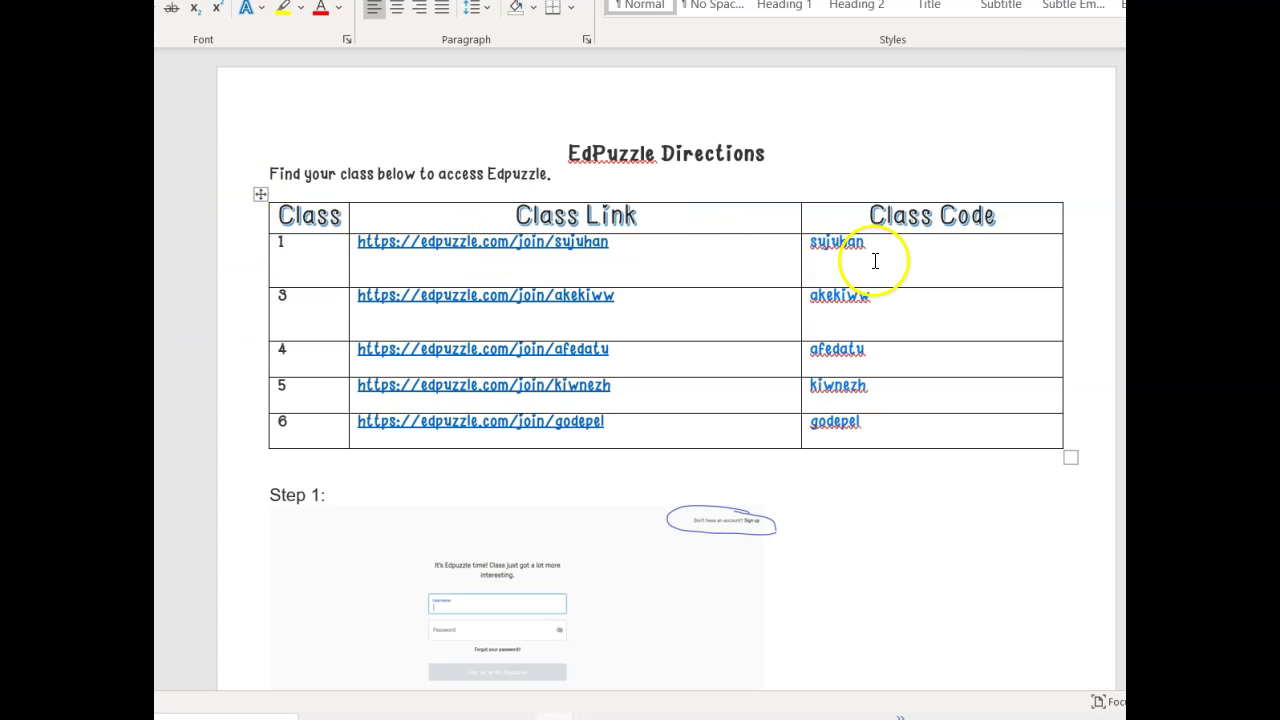
Select class 1's code sujuhan and follow the class 1 link to Edpuzzle.
{"action": "left_click_drag", "start_coordinate": [865, 243], "coordinate": [808, 245]}
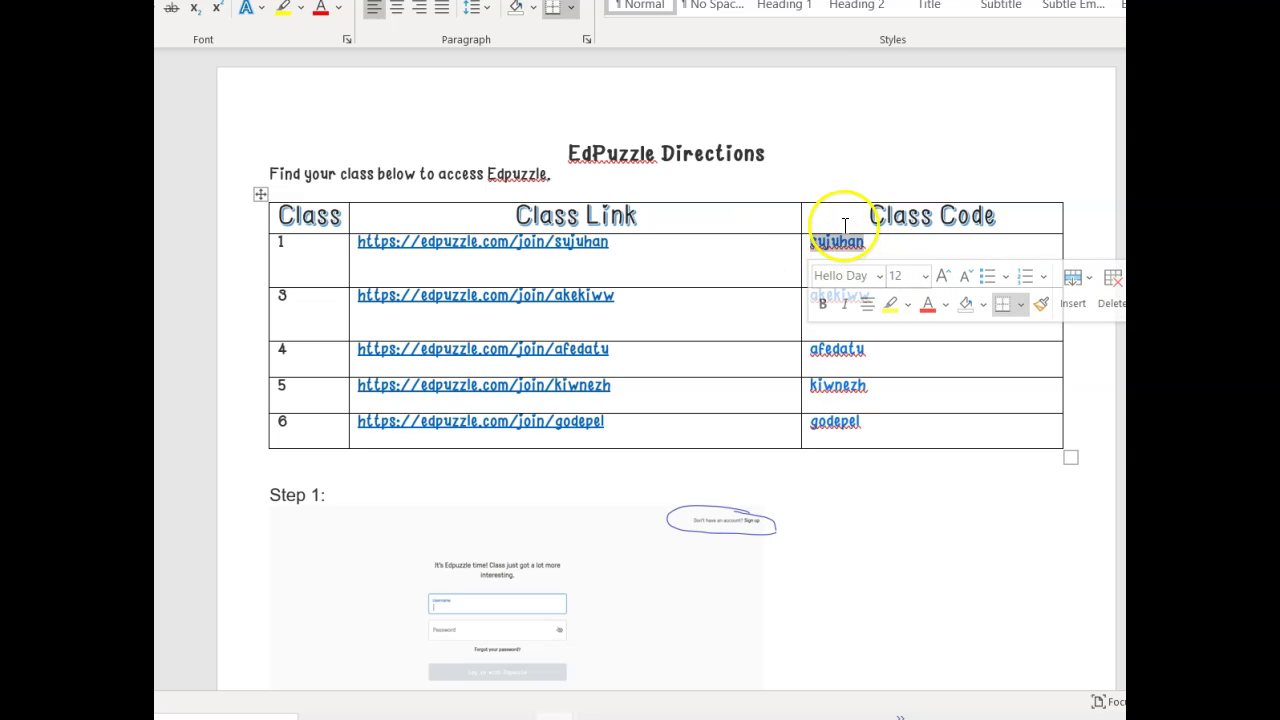
{"action": "left_click", "coordinate": [858, 242]}
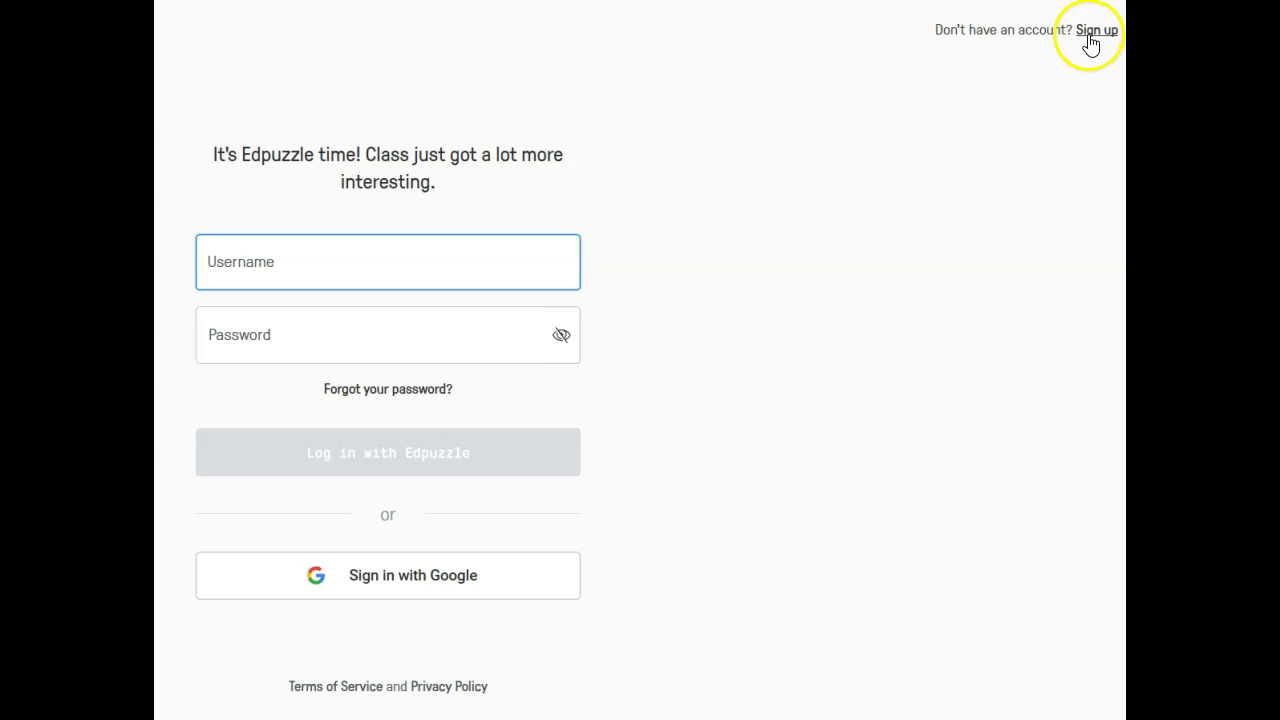
Begin an Edpuzzle student sign-up, entering the student's last name and a username.
{"action": "left_click", "coordinate": [1090, 37]}
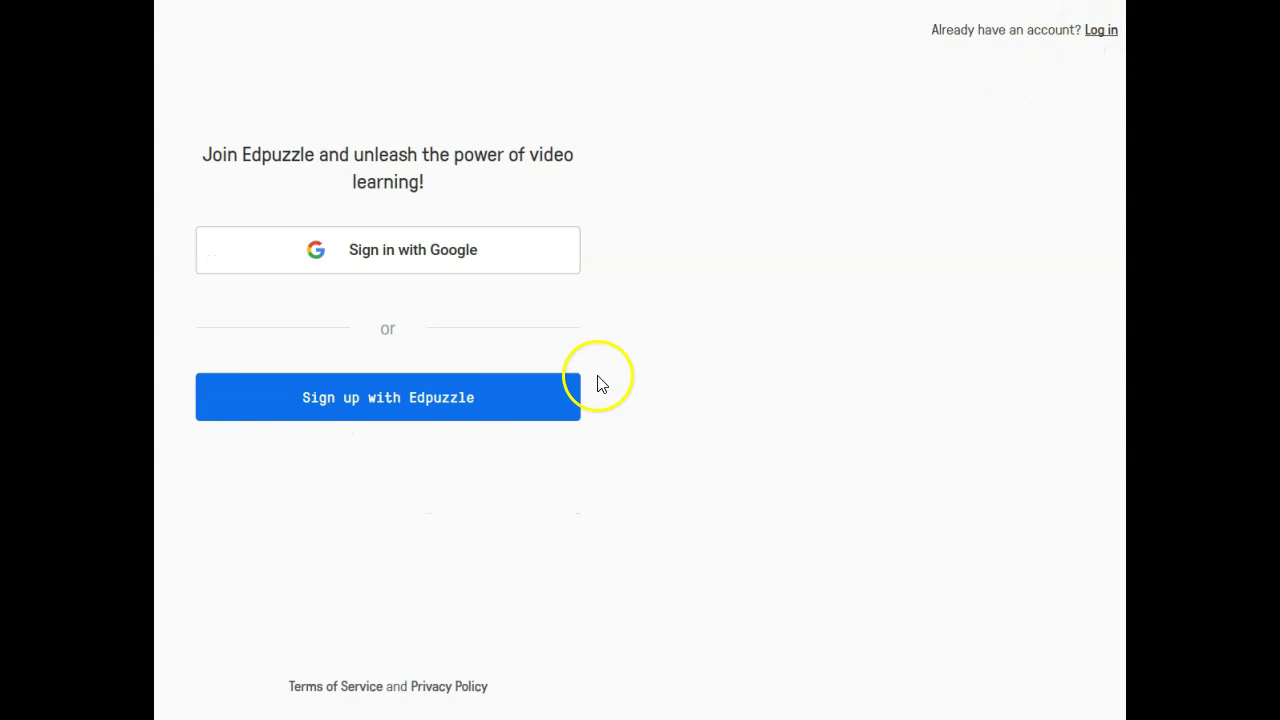
{"action": "left_click", "coordinate": [457, 403]}
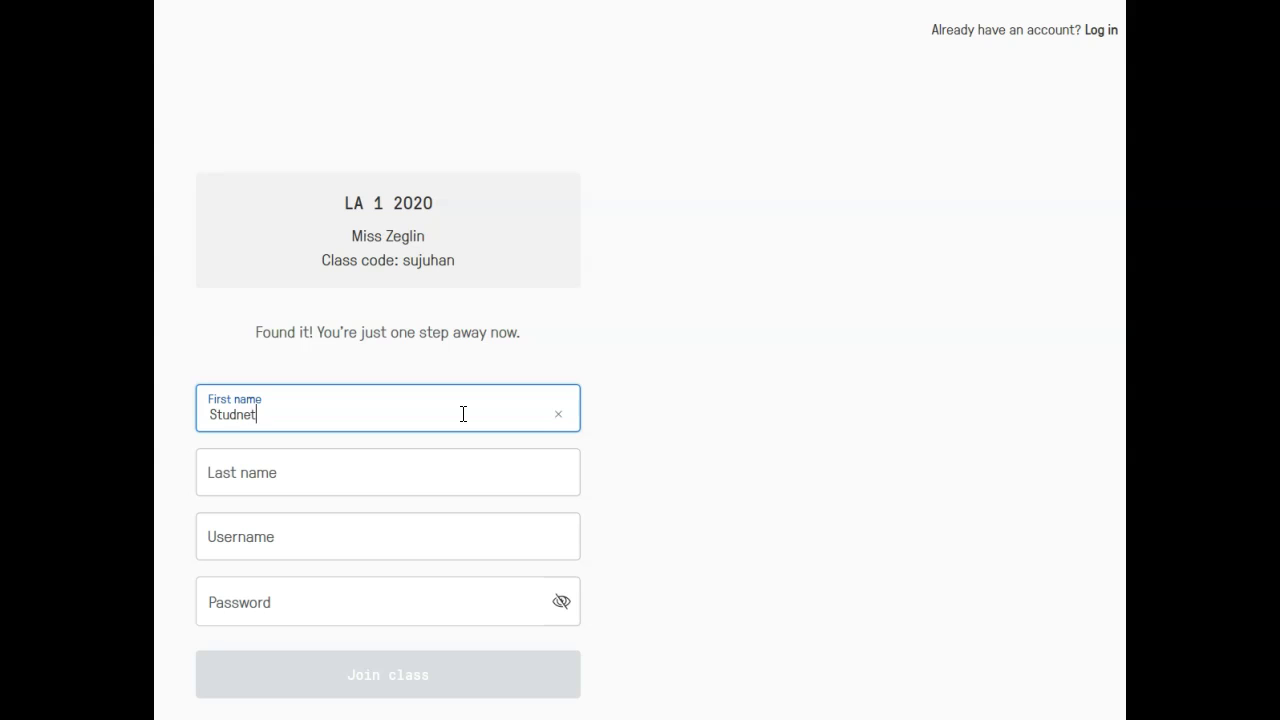
{"action": "key", "text": "Tab"}
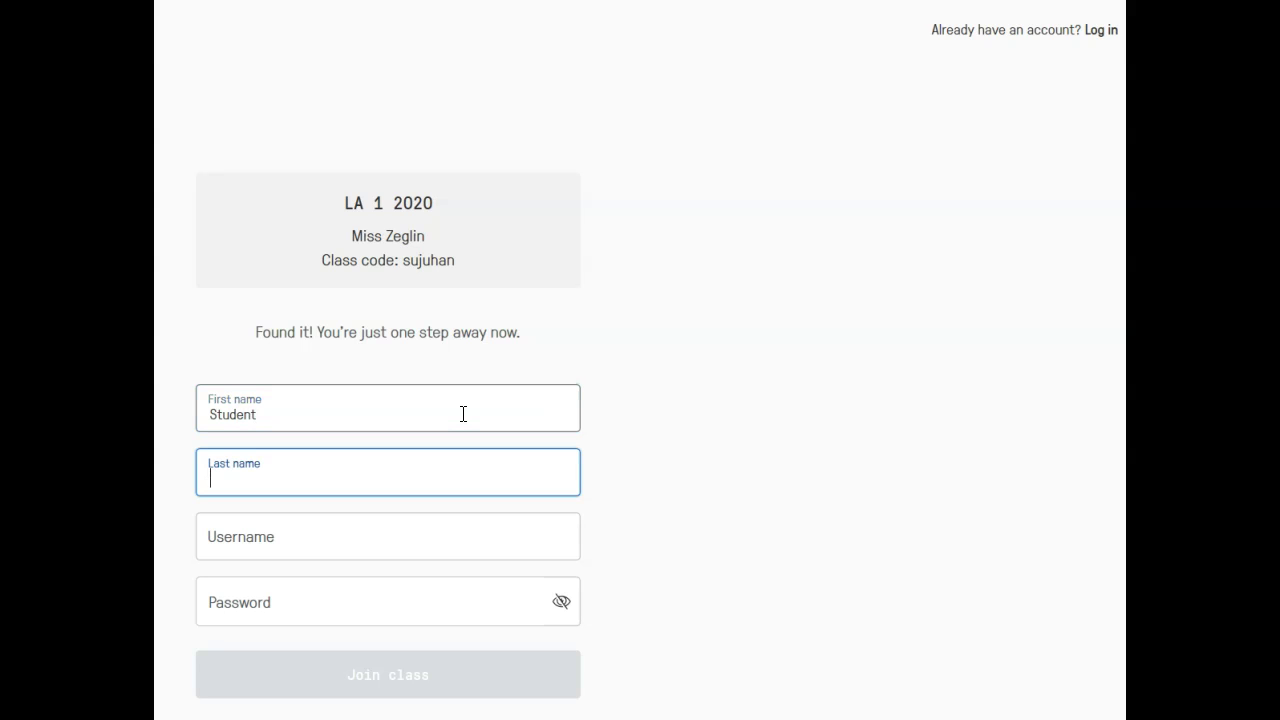
{"action": "type", "text": "Sample"}
{"action": "left_click", "coordinate": [302, 546]}
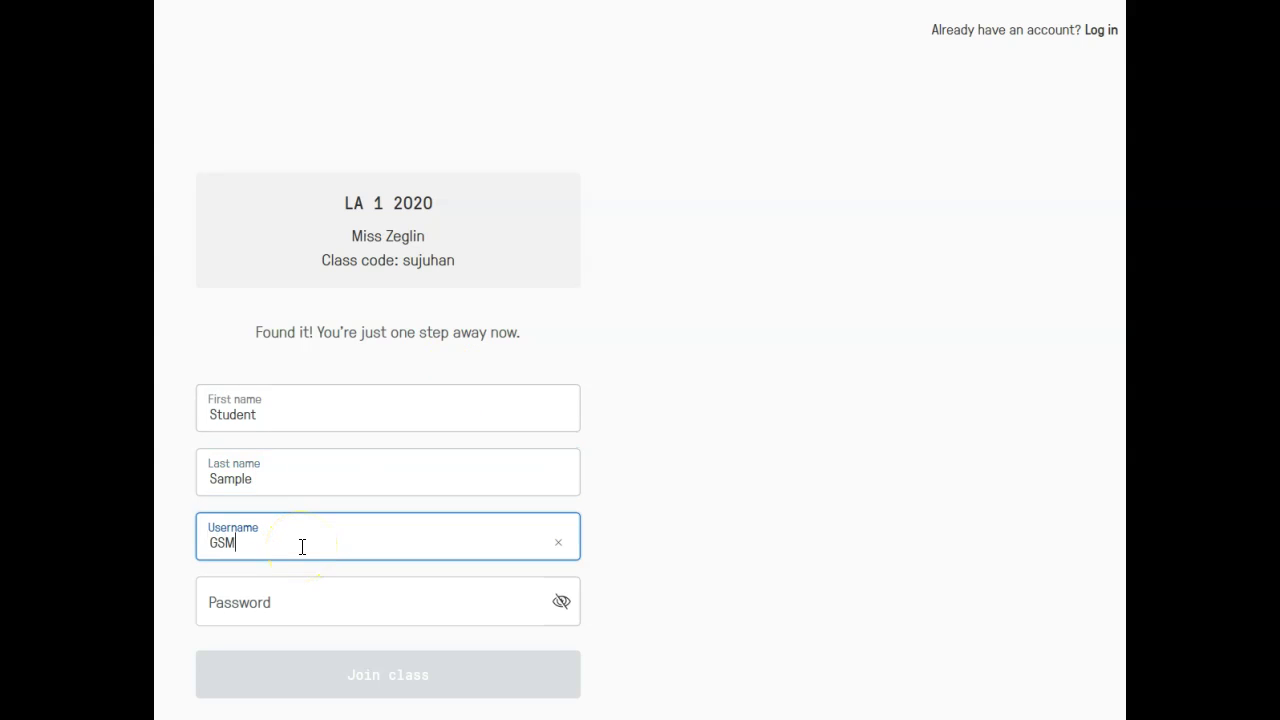
{"action": "type", "text": "GSMSStudentSample"}
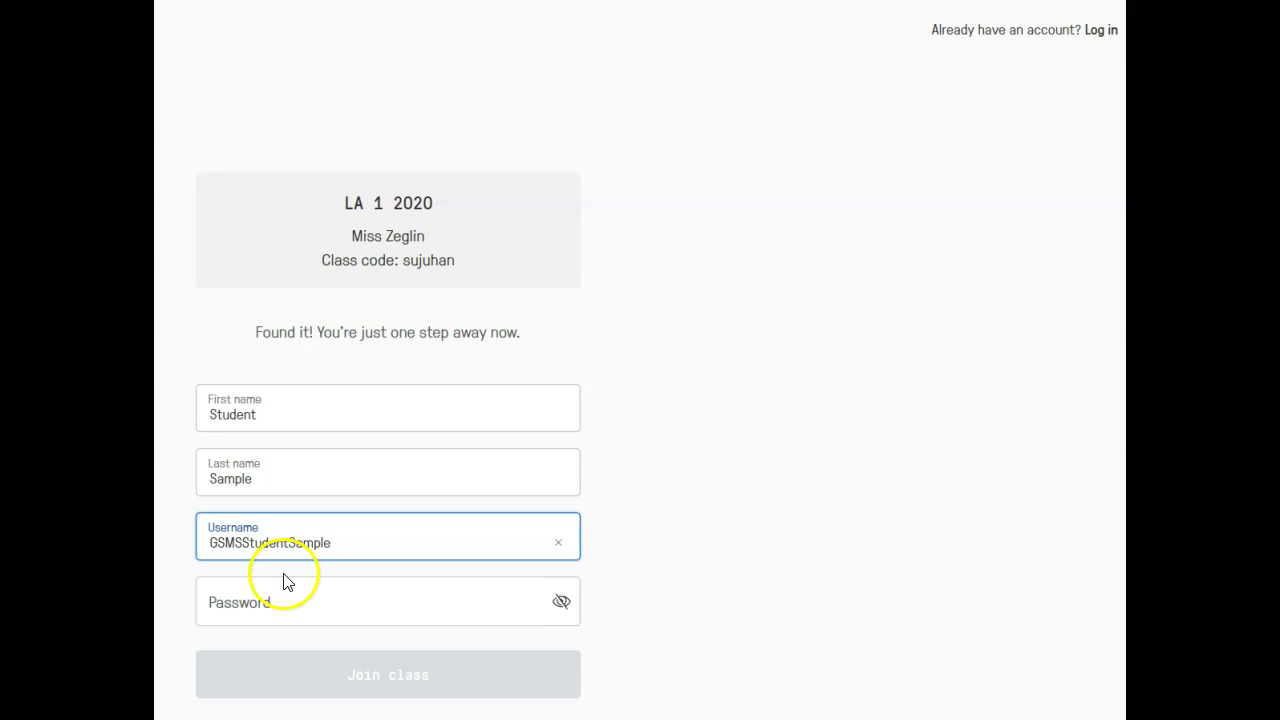
Enter and verify the account password, then create the account joined to LA 1 2020.
{"action": "left_click", "coordinate": [367, 605]}
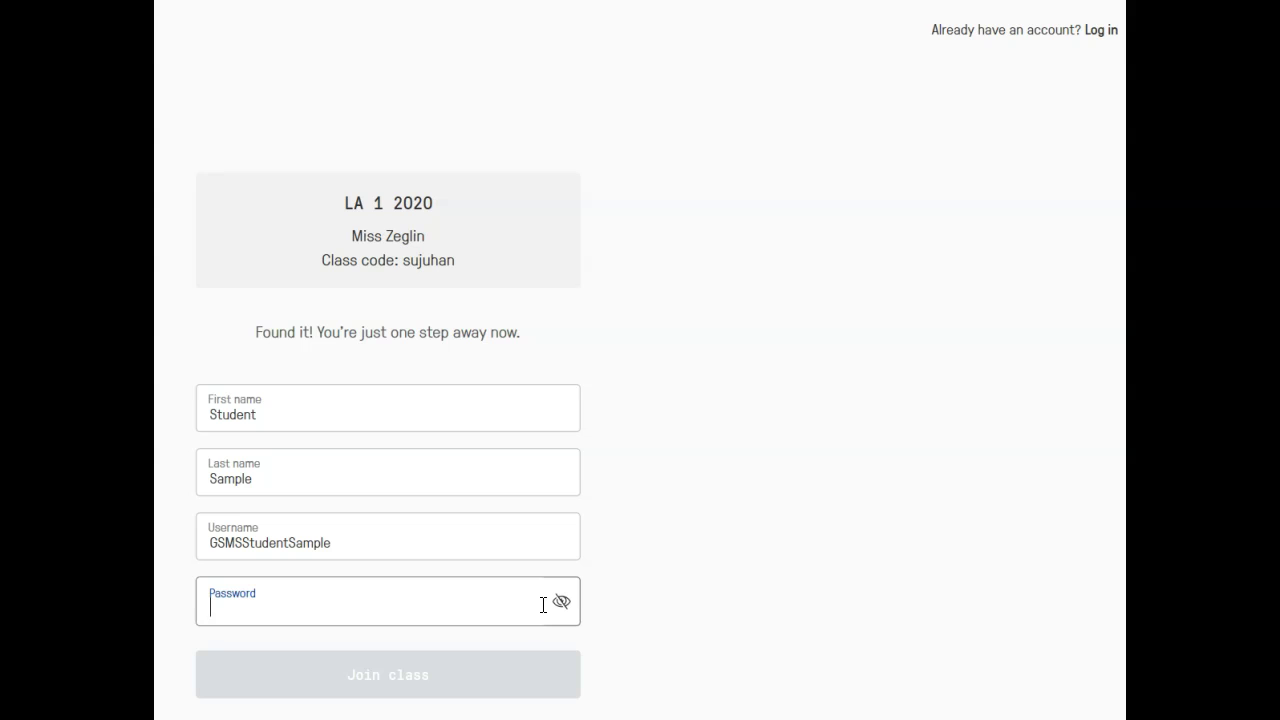
{"action": "type", "text": "••"}
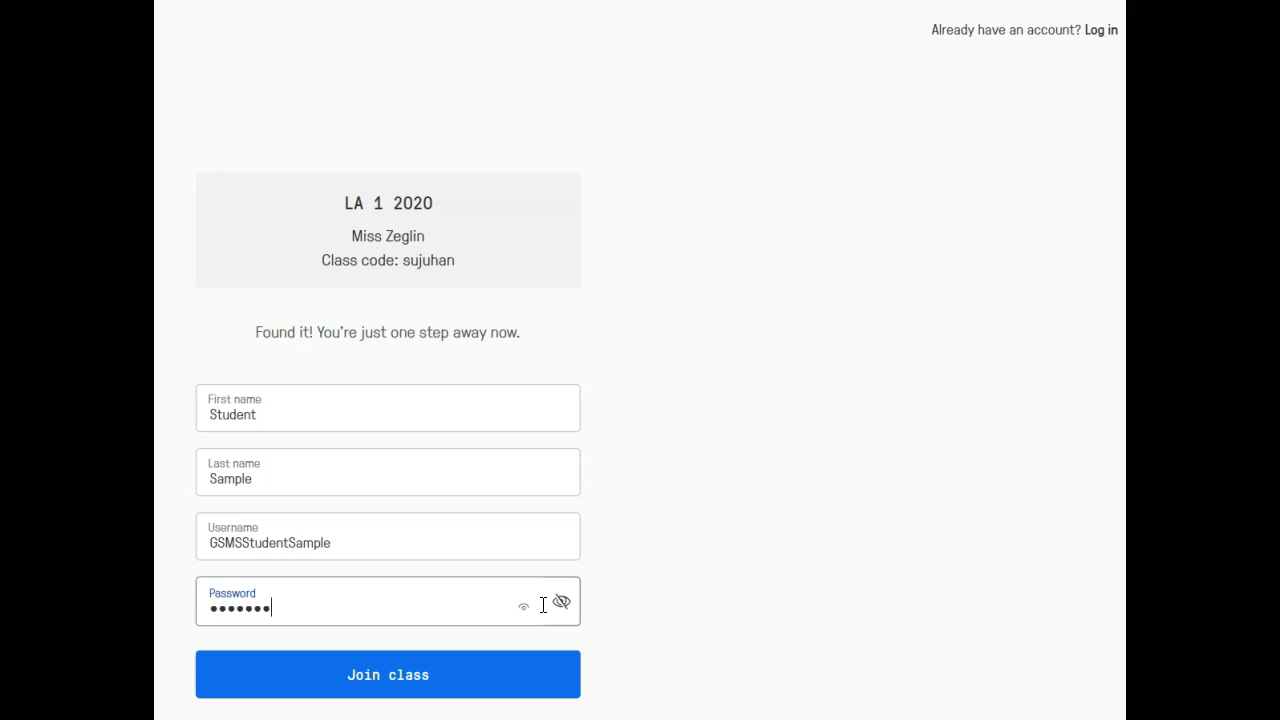
{"action": "left_click", "coordinate": [561, 601]}
{"action": "left_click", "coordinate": [390, 672]}
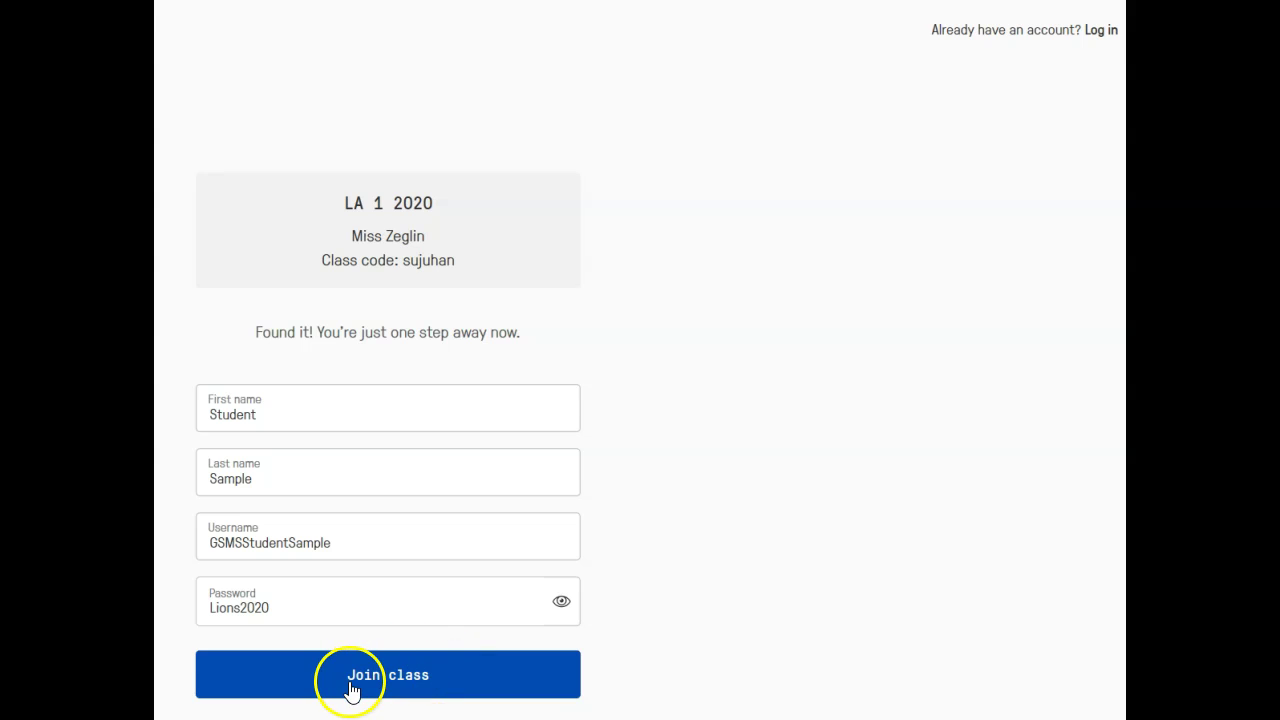
{"action": "left_click", "coordinate": [352, 688]}
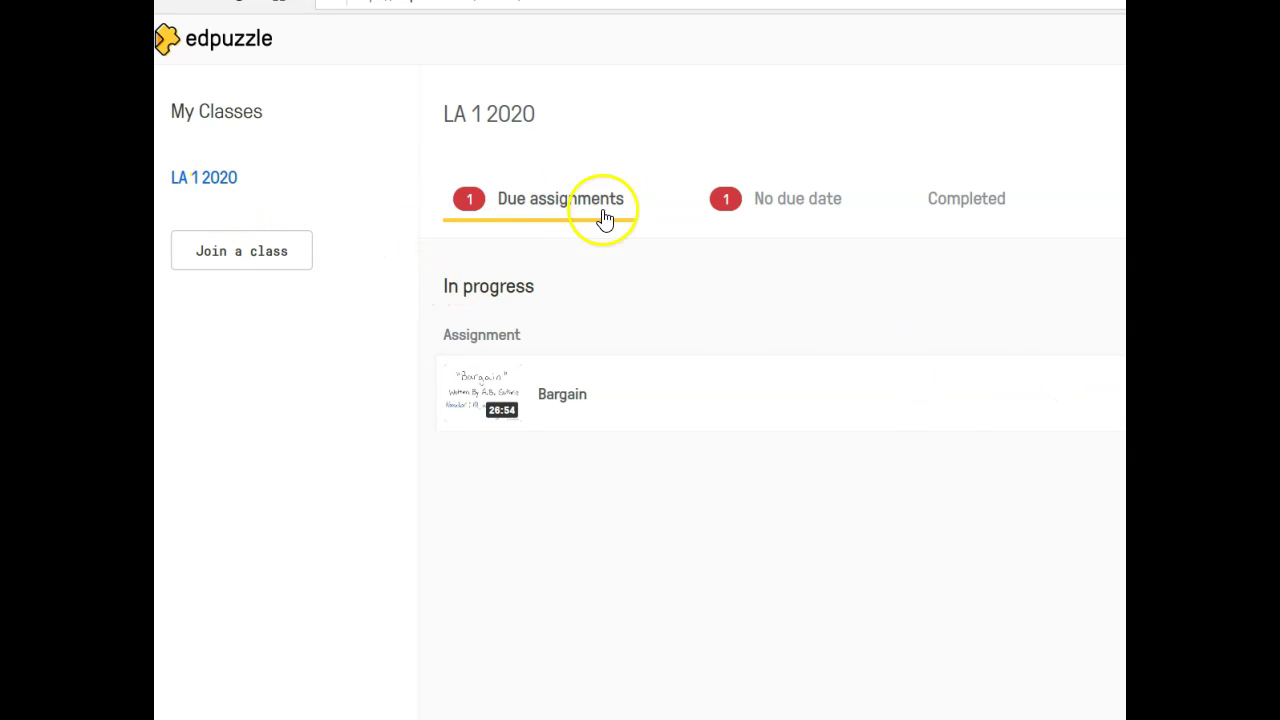
Open the TDA Strategies assignment from LA 1 2020's No due date list.
{"action": "left_click", "coordinate": [775, 206]}
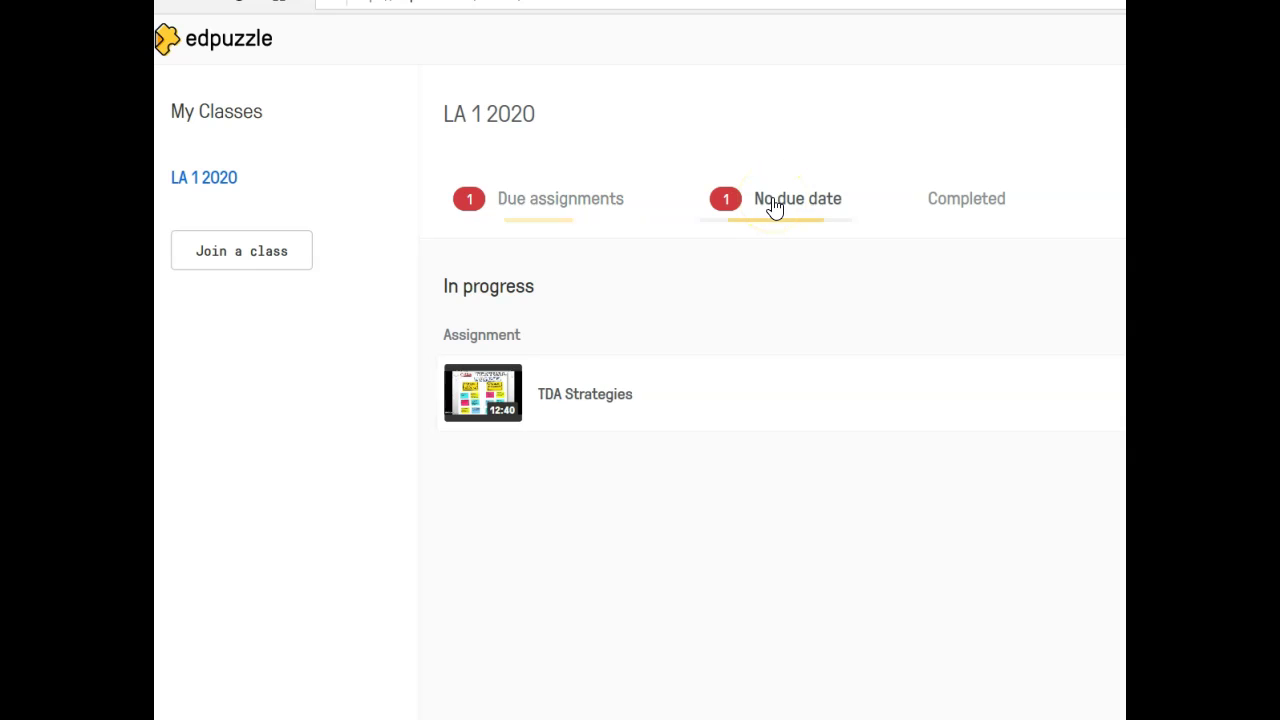
{"action": "left_click", "coordinate": [583, 208]}
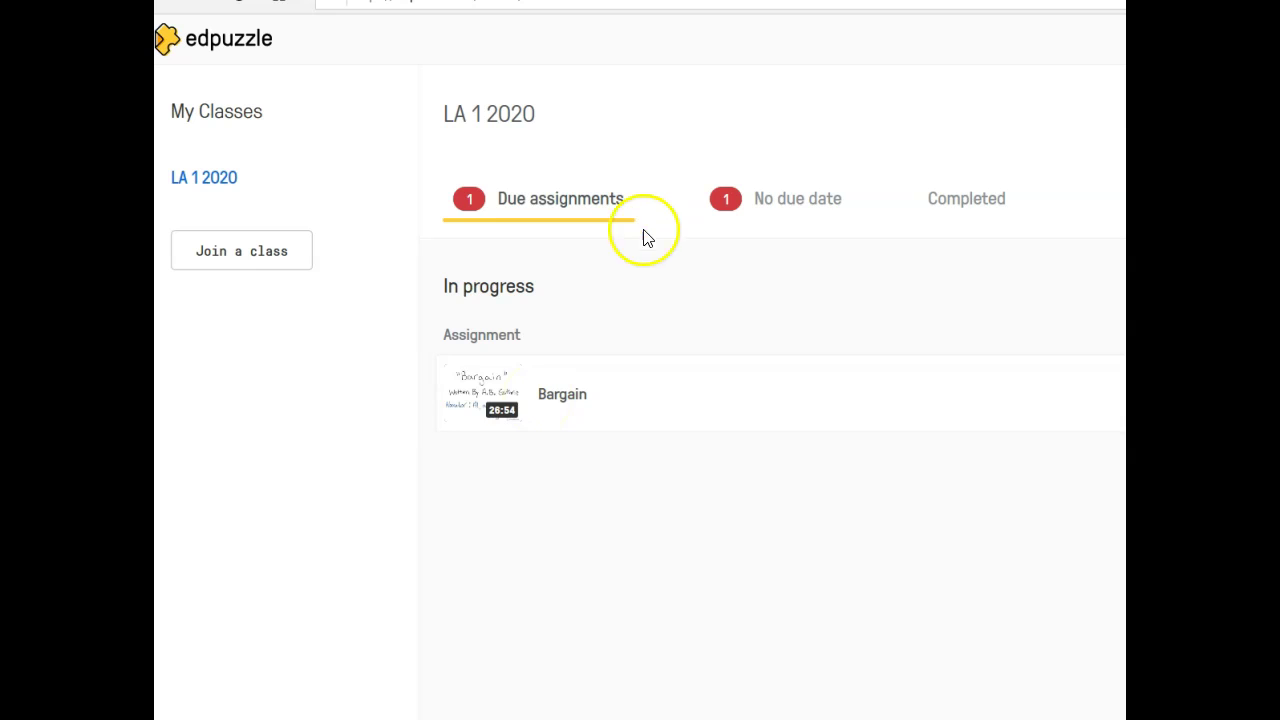
{"action": "left_click", "coordinate": [795, 204]}
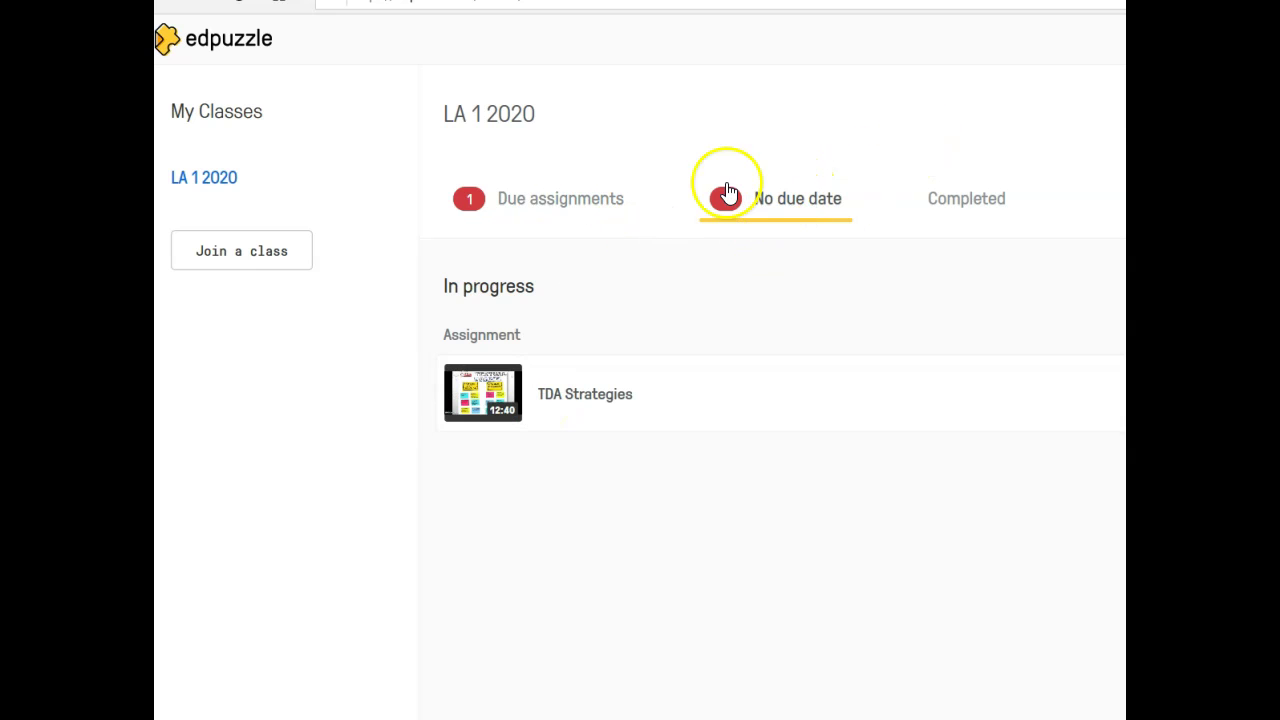
{"action": "left_click", "coordinate": [536, 398]}
Play the TDA Strategies video and pause it at 0:24 on the 'What is it?' slide.
{"action": "scroll", "coordinate": [671, 450], "scroll_direction": "down", "scroll_amount": 1}
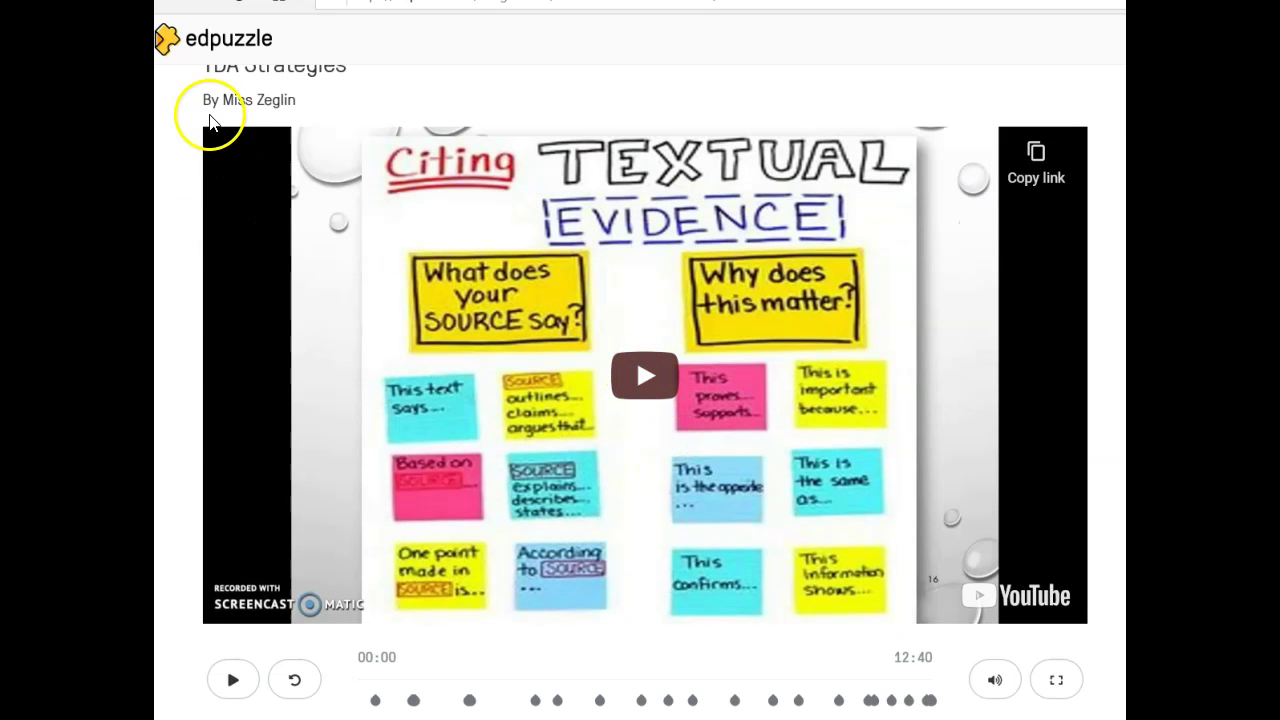
{"action": "scroll", "coordinate": [501, 545], "scroll_direction": "up", "scroll_amount": 1}
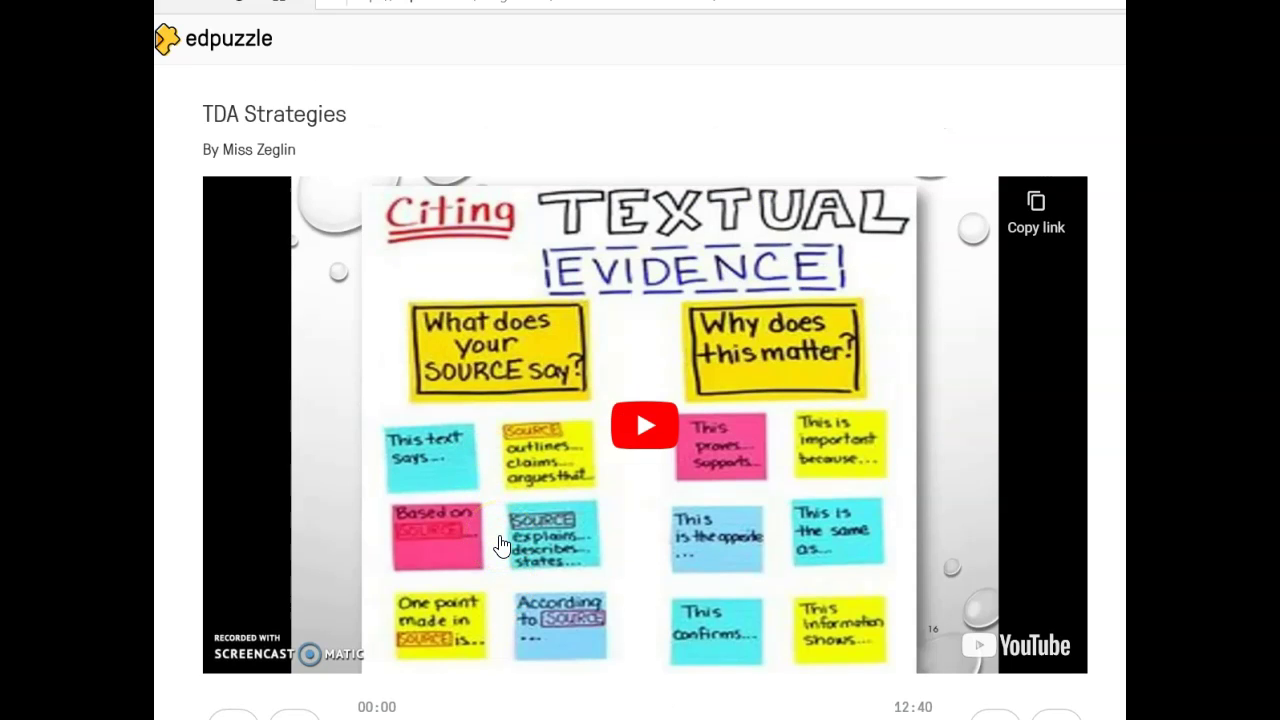
{"action": "left_click", "coordinate": [647, 430]}
{"action": "left_click", "coordinate": [650, 432]}
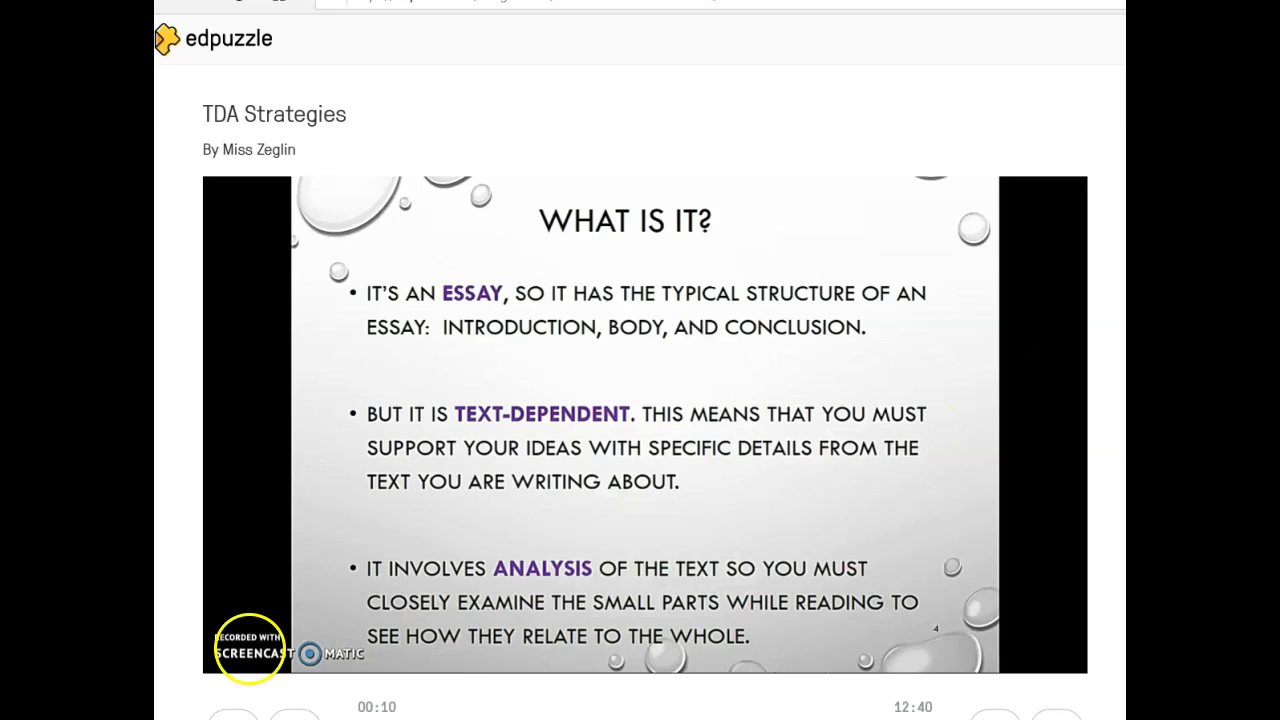
{"action": "left_click", "coordinate": [320, 578]}
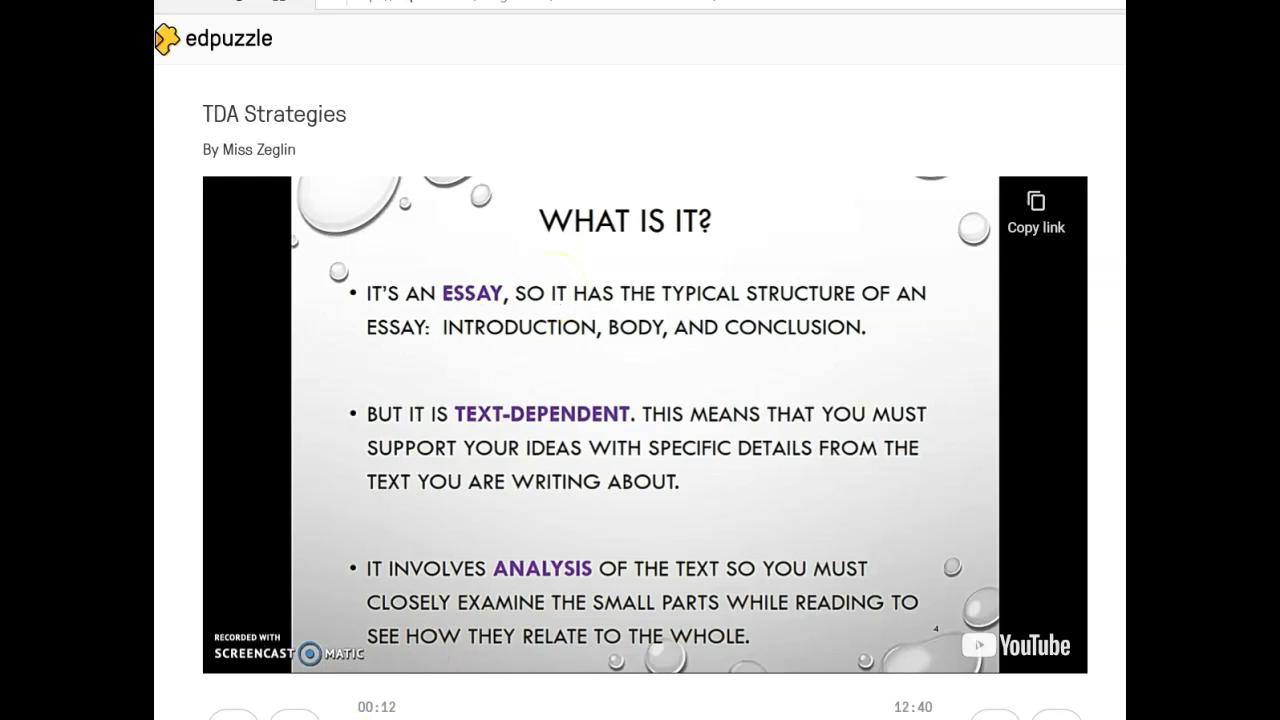
{"action": "left_click", "coordinate": [241, 664]}
{"action": "scroll", "coordinate": [422, 662], "scroll_direction": "down", "scroll_amount": 1}
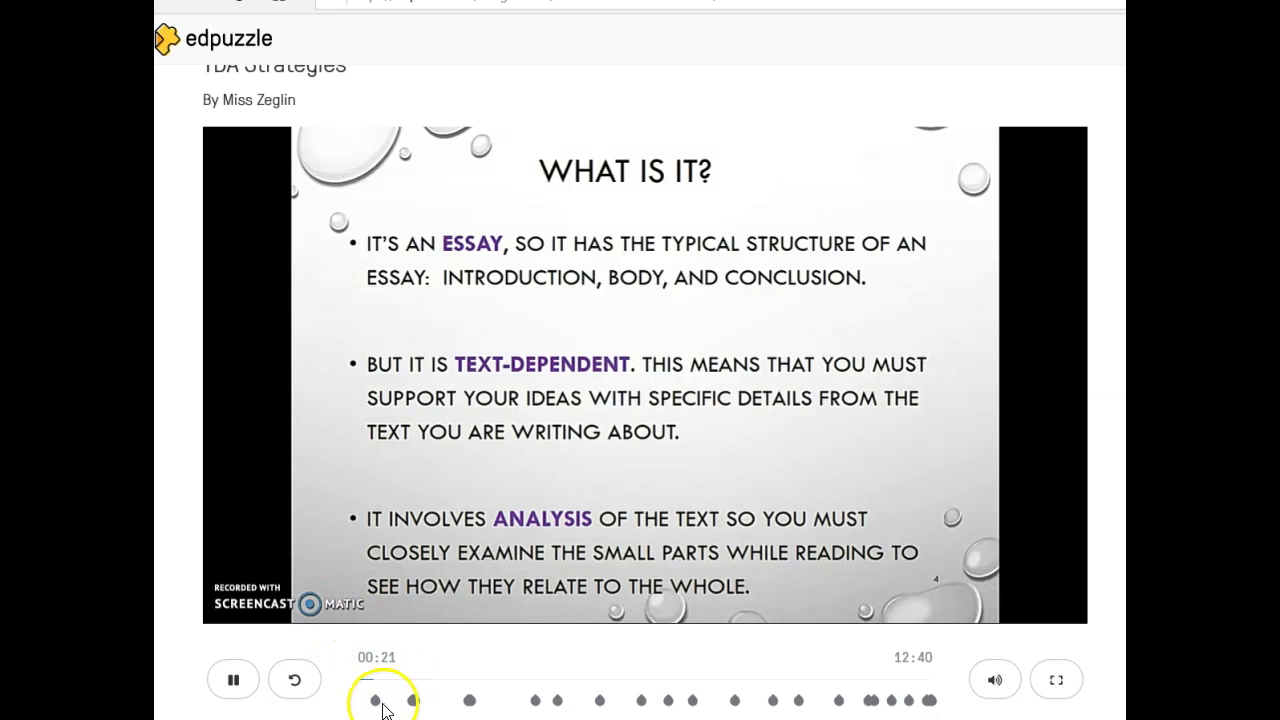
{"action": "left_click", "coordinate": [240, 679]}
{"action": "left_click", "coordinate": [377, 703]}
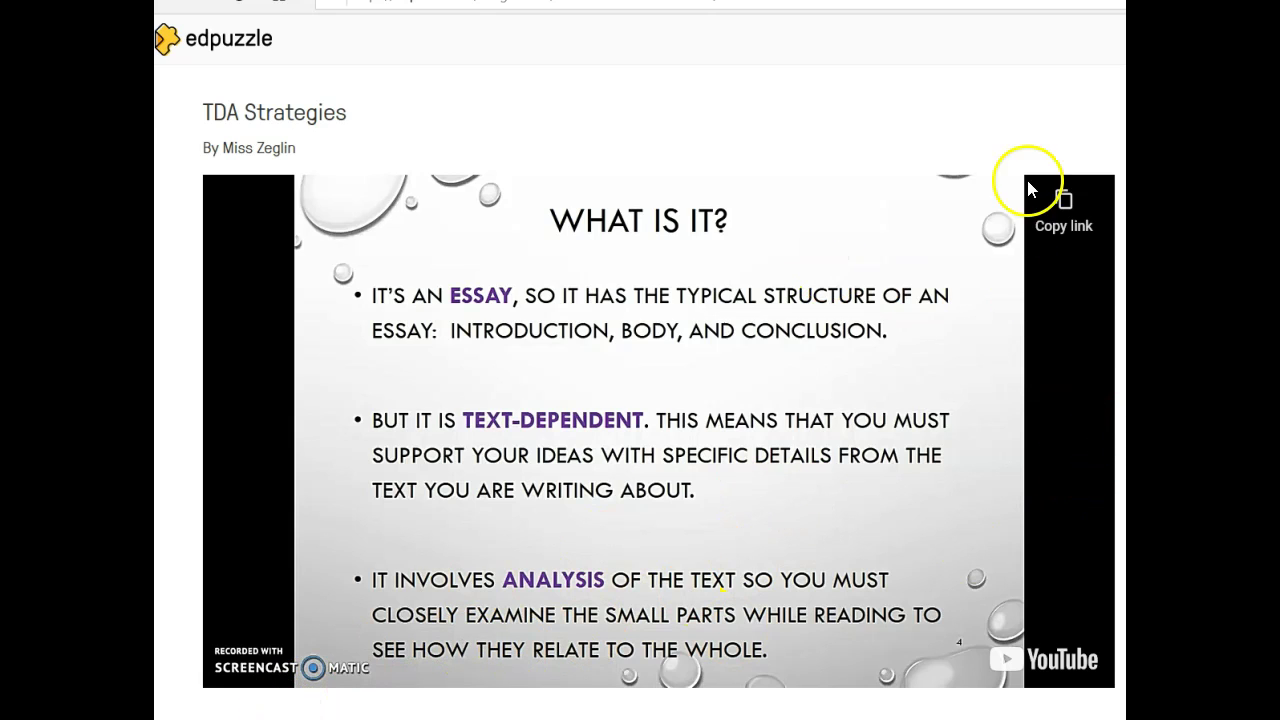
Answer the TDA essay-structure question 'true', scoring 100/100, and continue back to the video.
{"action": "left_click", "coordinate": [947, 10]}
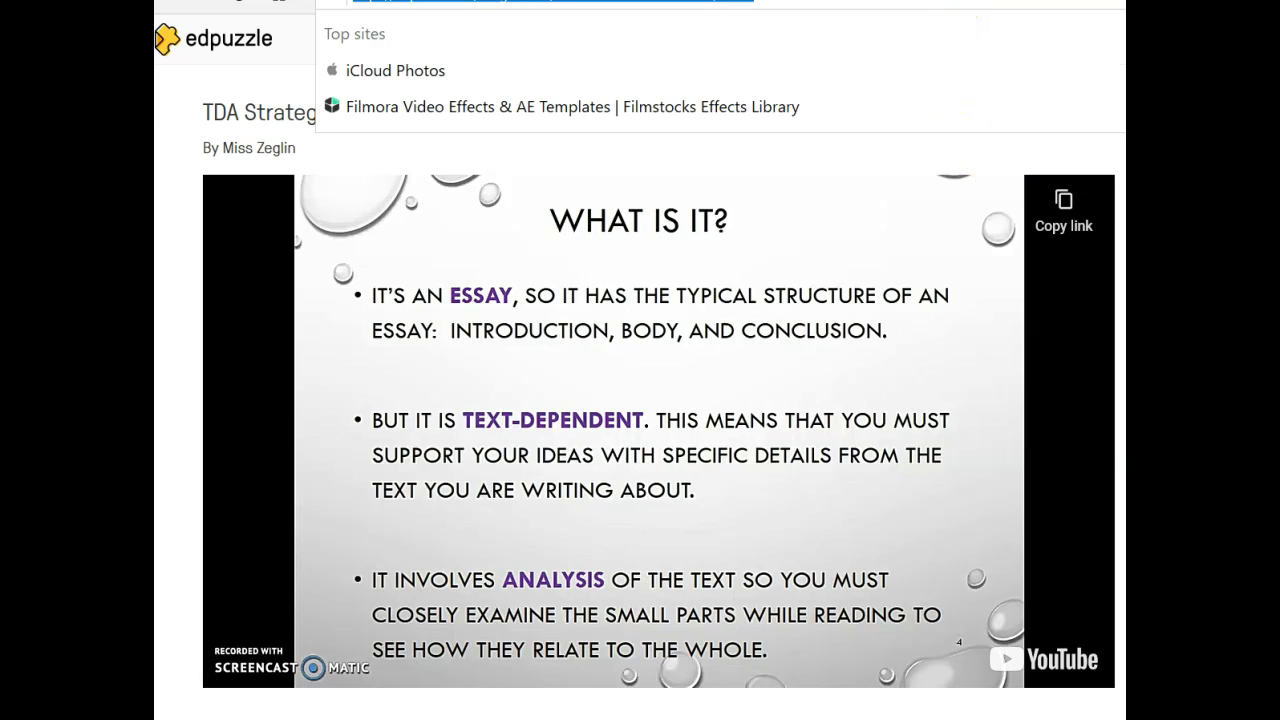
{"action": "left_click", "coordinate": [919, 79]}
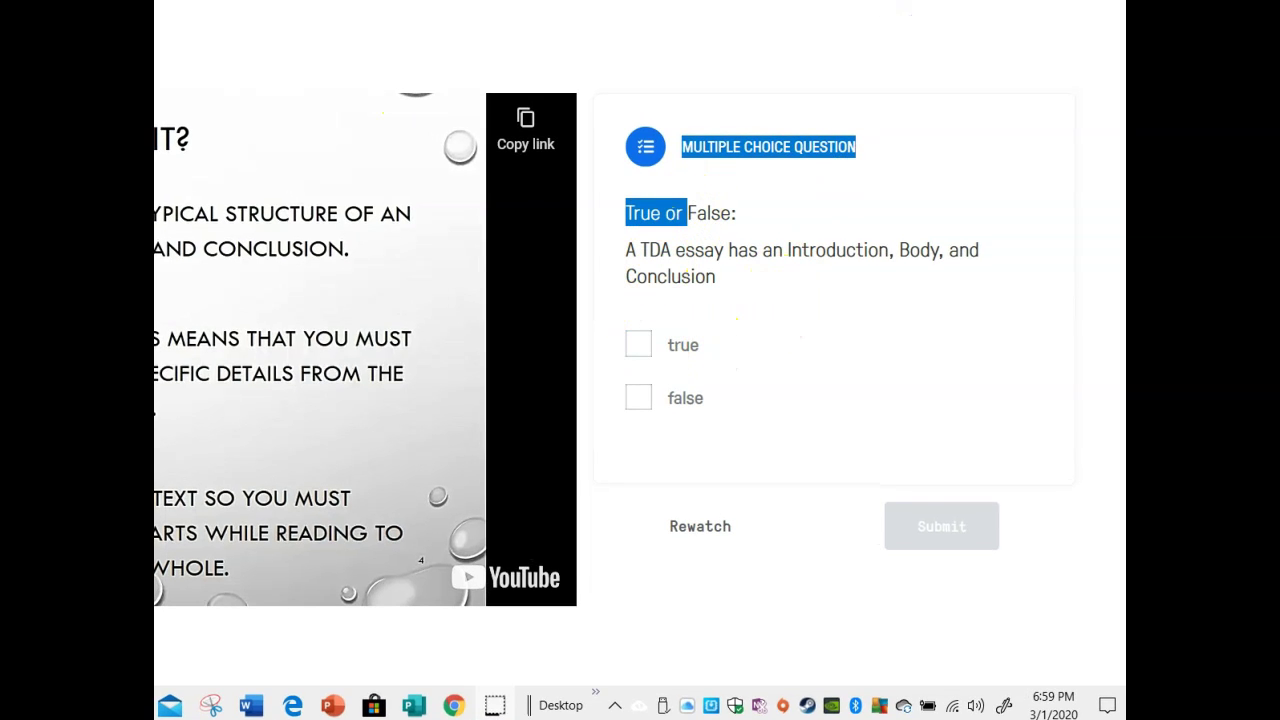
{"action": "left_click", "coordinate": [645, 350]}
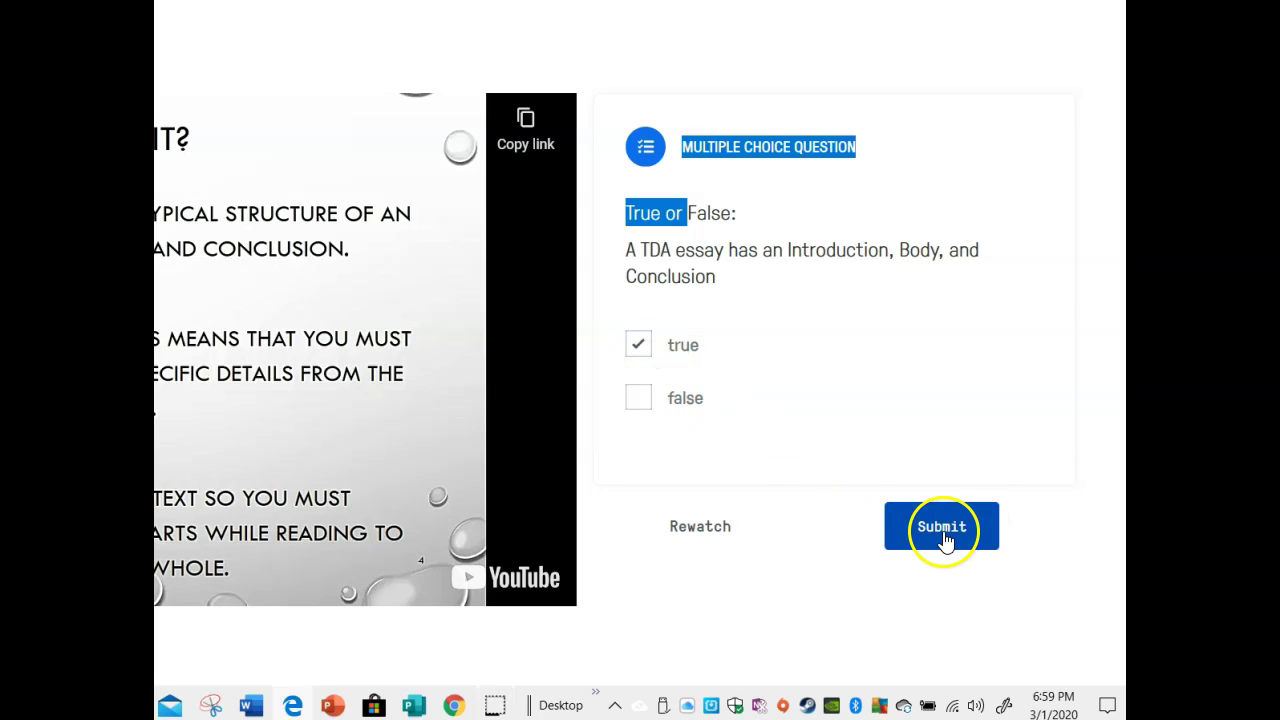
{"action": "left_click", "coordinate": [942, 527]}
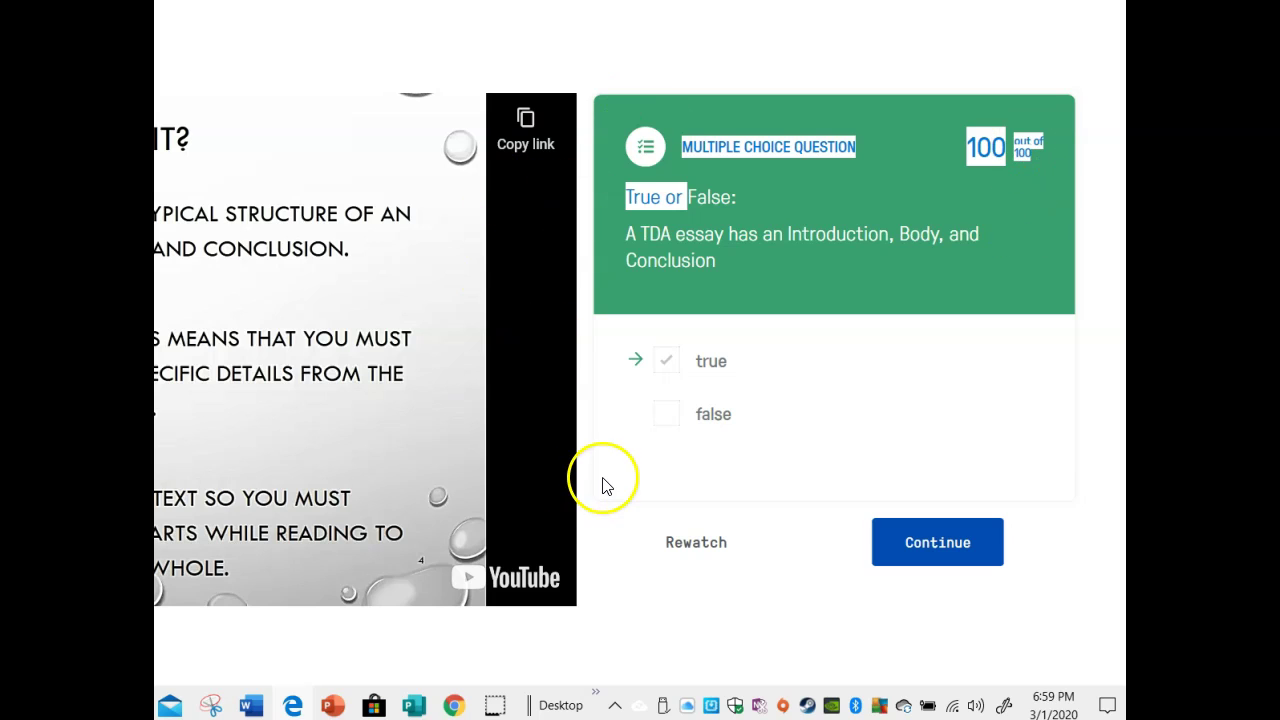
{"action": "left_click", "coordinate": [698, 542]}
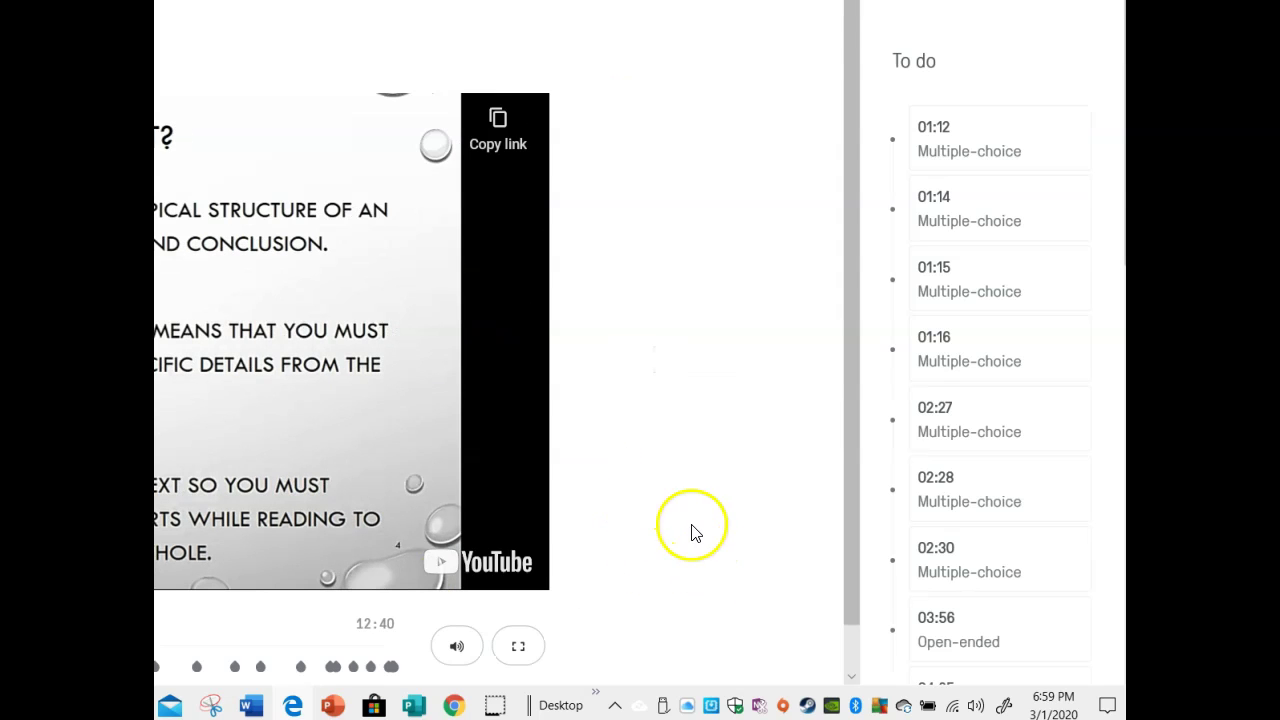
Select a Multiple-choice entry in the To do list of remaining questions (01:12–02:30 and 03:56).
{"action": "triple_click", "coordinate": [935, 295]}
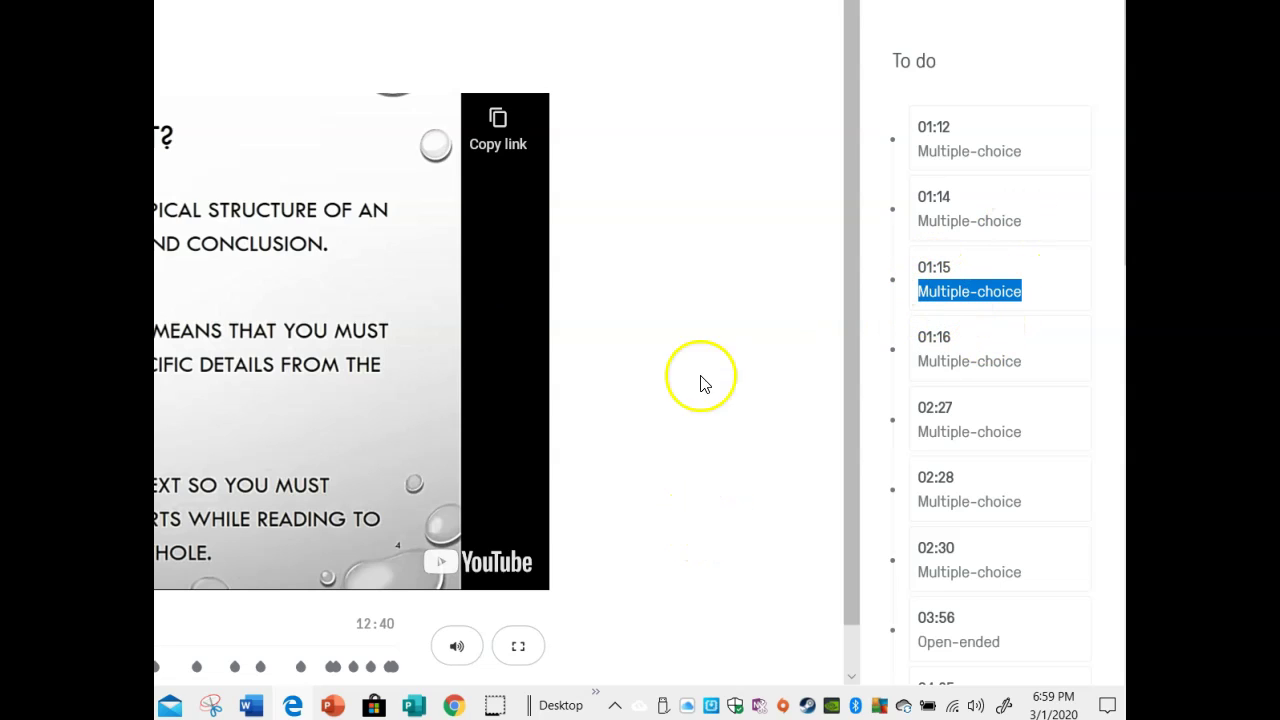